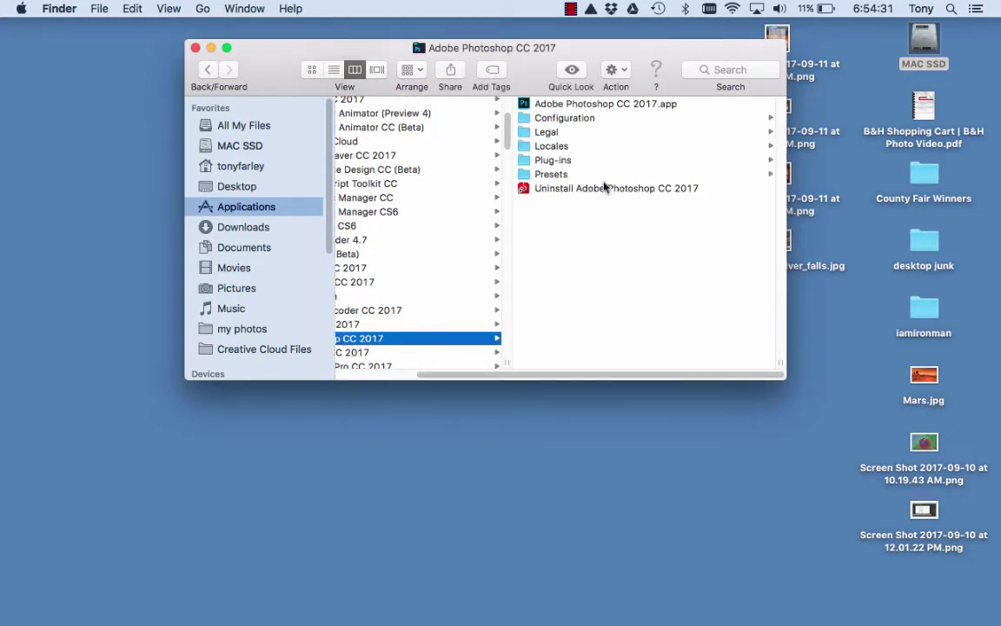
Close the Photoshop CC 2017 app folder window and open the waterfall selfie JPG in Preview.
{"action": "left_click", "coordinate": [635, 104]}
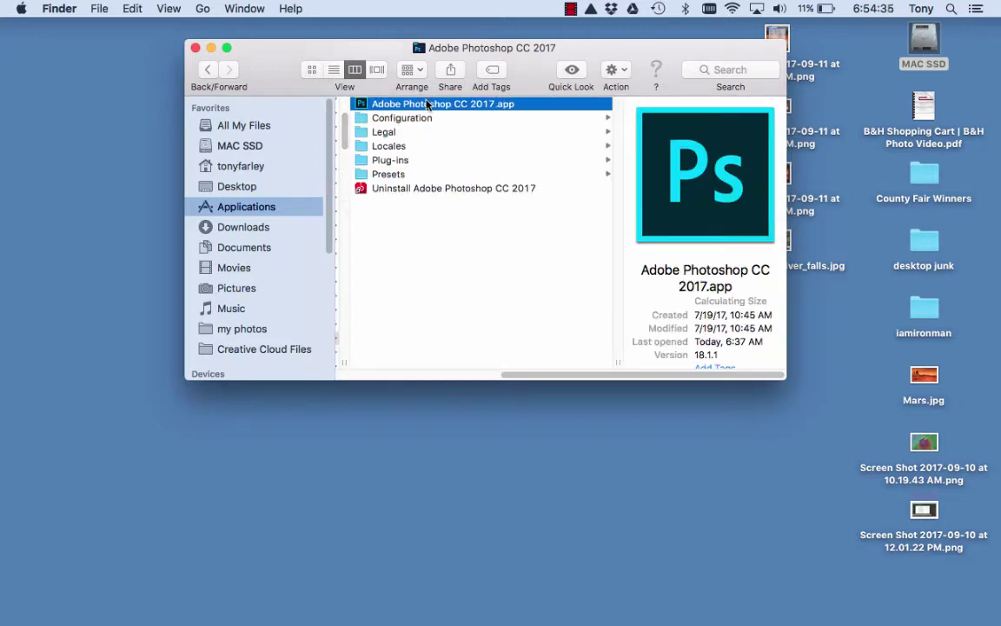
{"action": "mouse_move", "coordinate": [461, 619]}
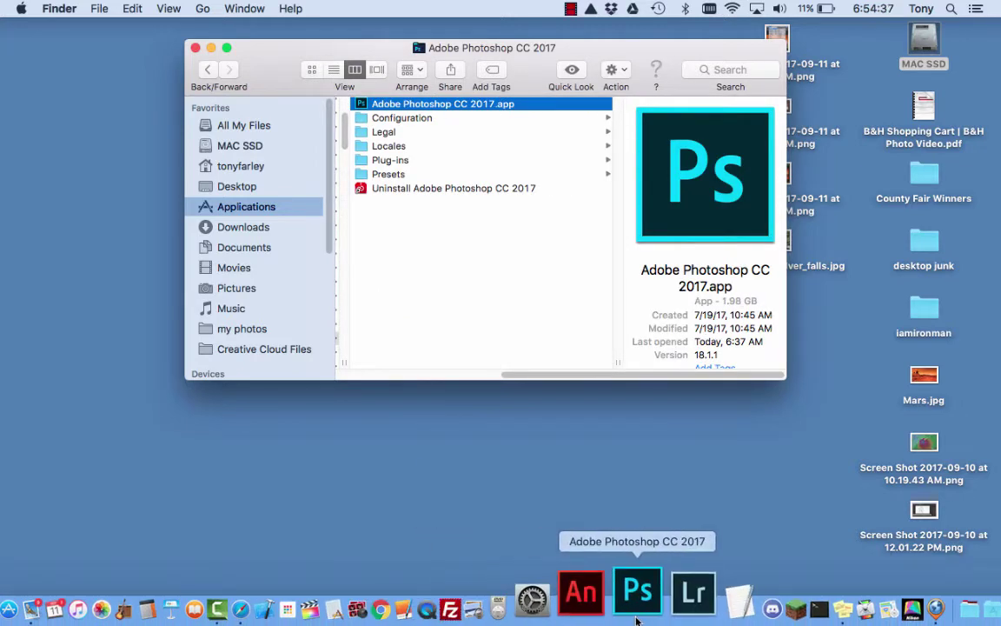
{"action": "left_click", "coordinate": [196, 48]}
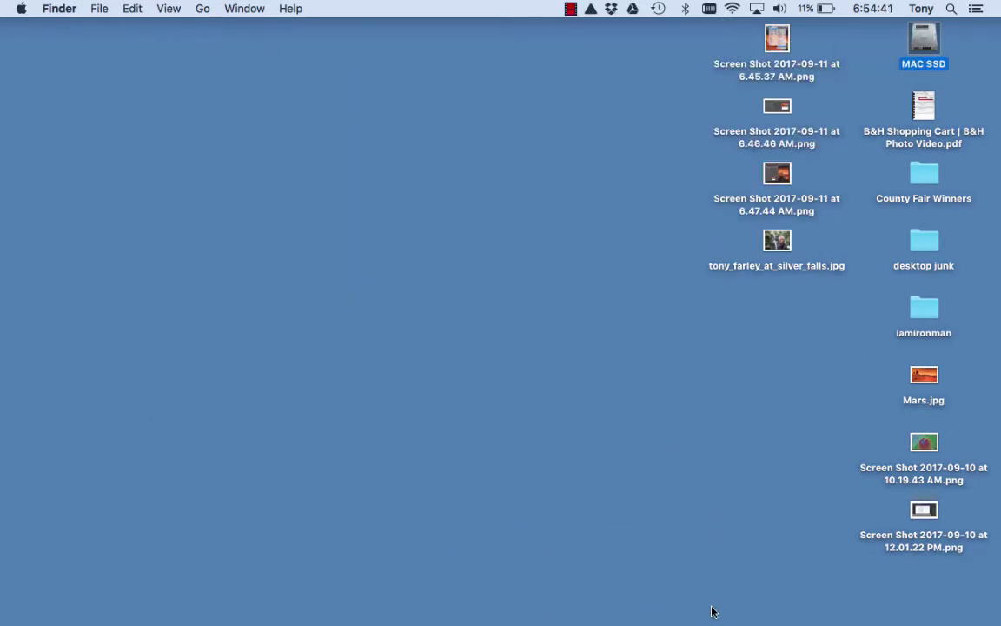
{"action": "double_click", "coordinate": [777, 241]}
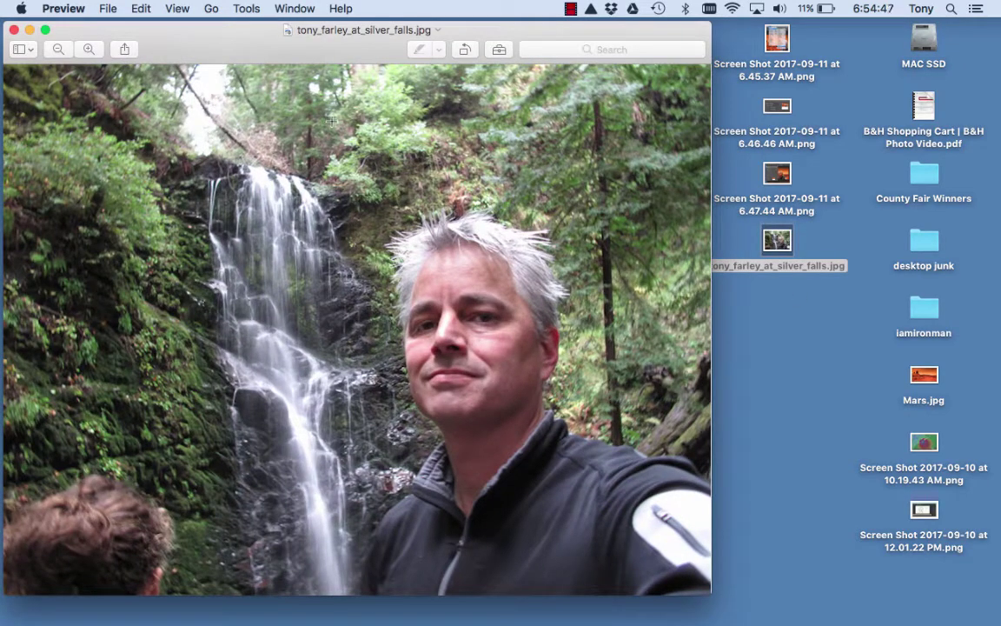
Open Mars.jpg in Preview to compare it with the waterfall selfie.
{"action": "mouse_move", "coordinate": [430, 623]}
{"action": "mouse_move", "coordinate": [208, 45]}
{"action": "left_mouse_down"}
{"action": "mouse_move", "coordinate": [246, 51]}
{"action": "mouse_move", "coordinate": [217, 42]}
{"action": "left_mouse_up"}
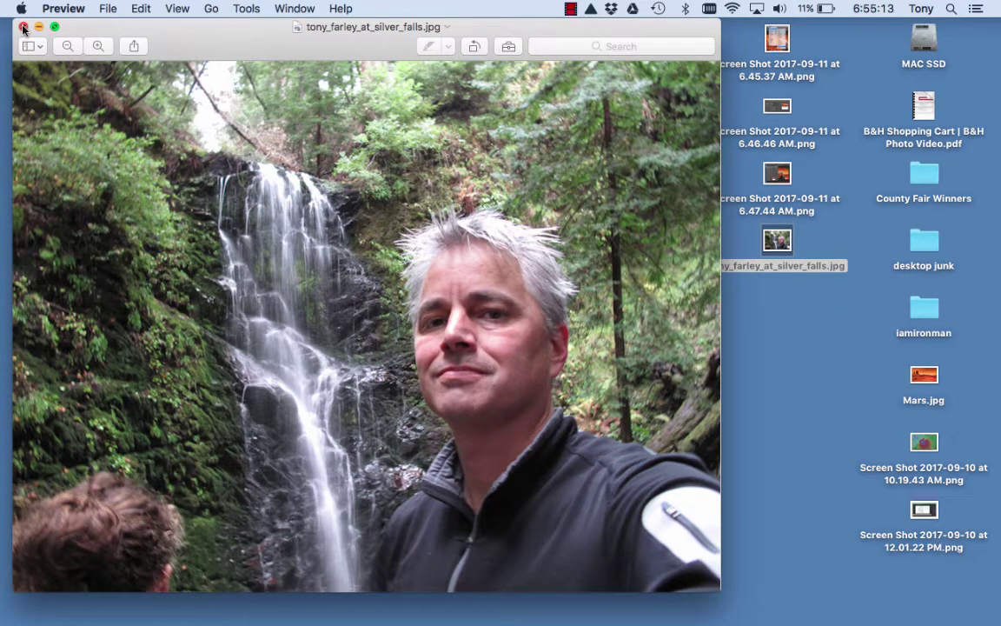
{"action": "left_click", "coordinate": [927, 376]}
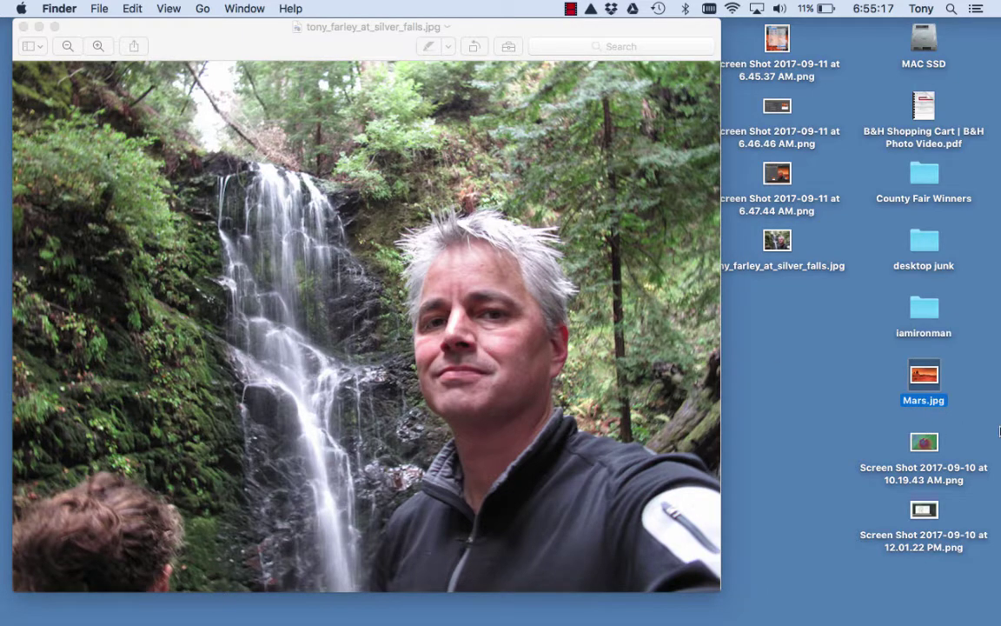
{"action": "double_click", "coordinate": [925, 379]}
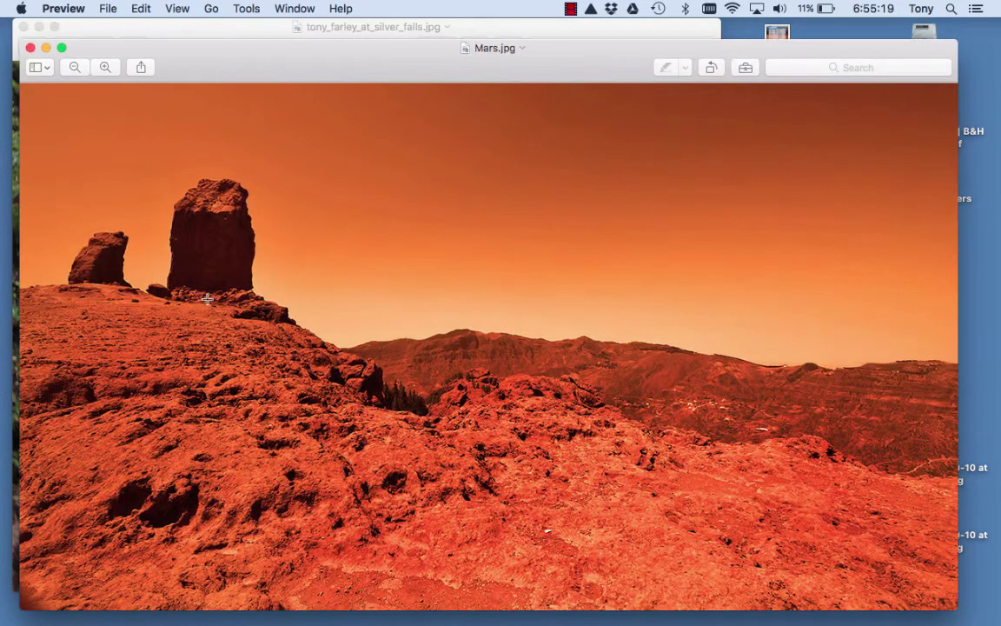
Close both Preview images and send the waterfall selfie file to Photoshop.
{"action": "left_click", "coordinate": [31, 48]}
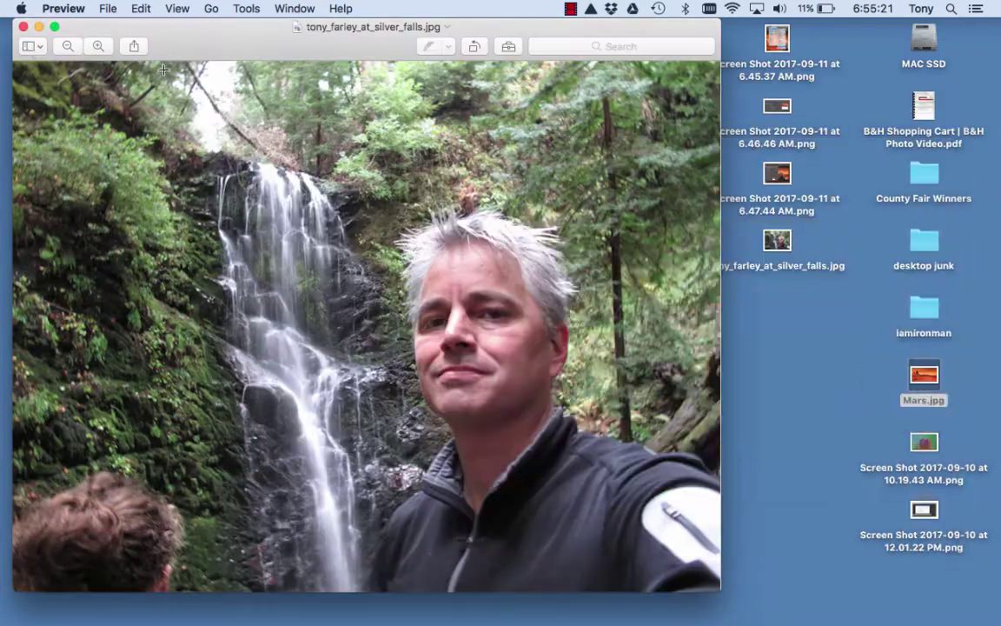
{"action": "left_click", "coordinate": [24, 27]}
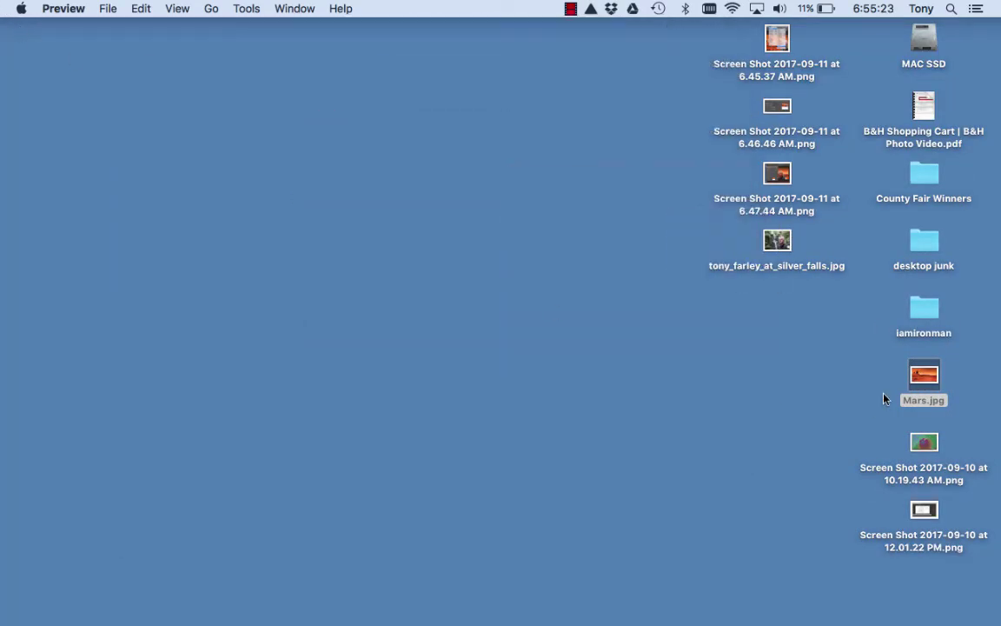
{"action": "left_click_drag", "start_coordinate": [779, 243], "coordinate": [635, 609]}
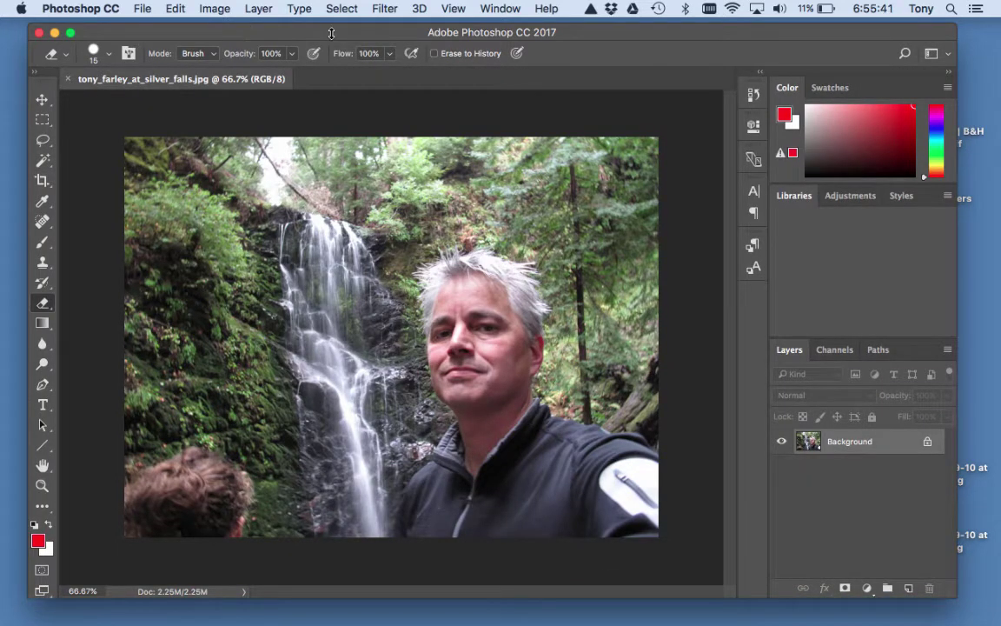
Reposition the Photoshop window showing the waterfall selfie at 66.7%.
{"action": "left_click_drag", "start_coordinate": [329, 35], "coordinate": [315, 29]}
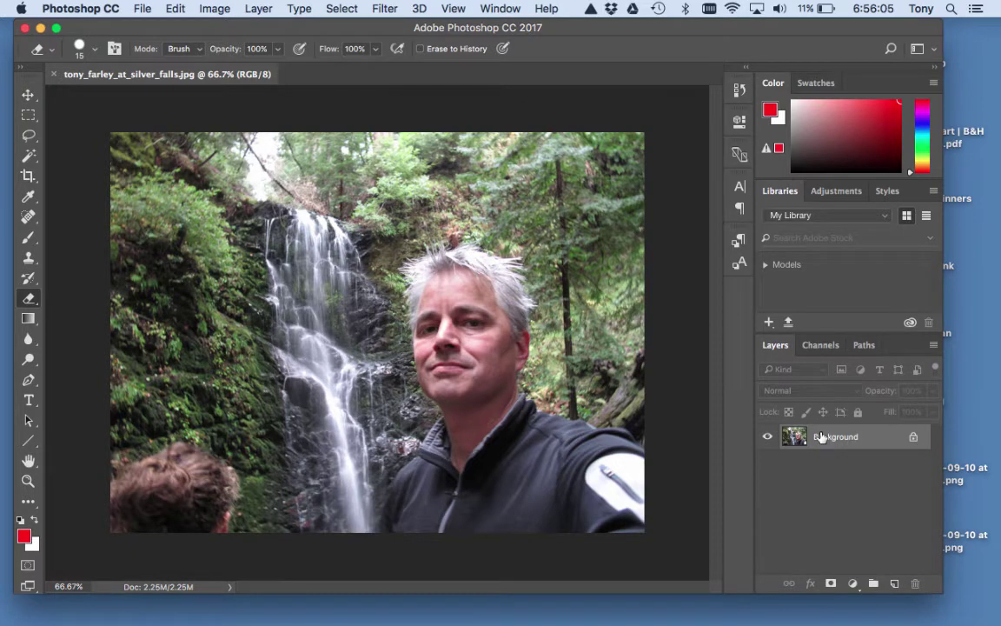
{"action": "double_click", "coordinate": [878, 440]}
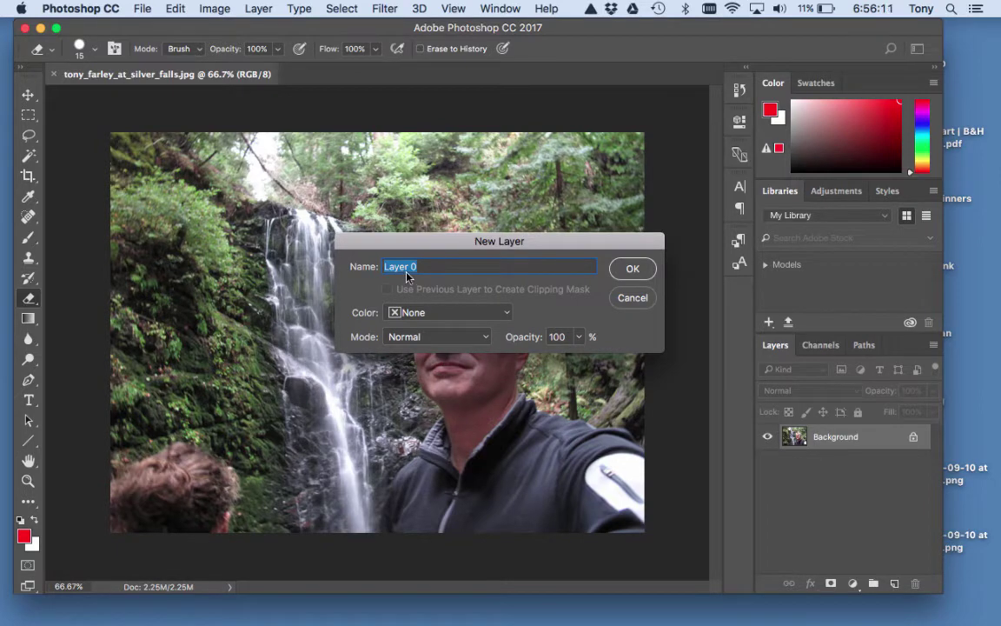
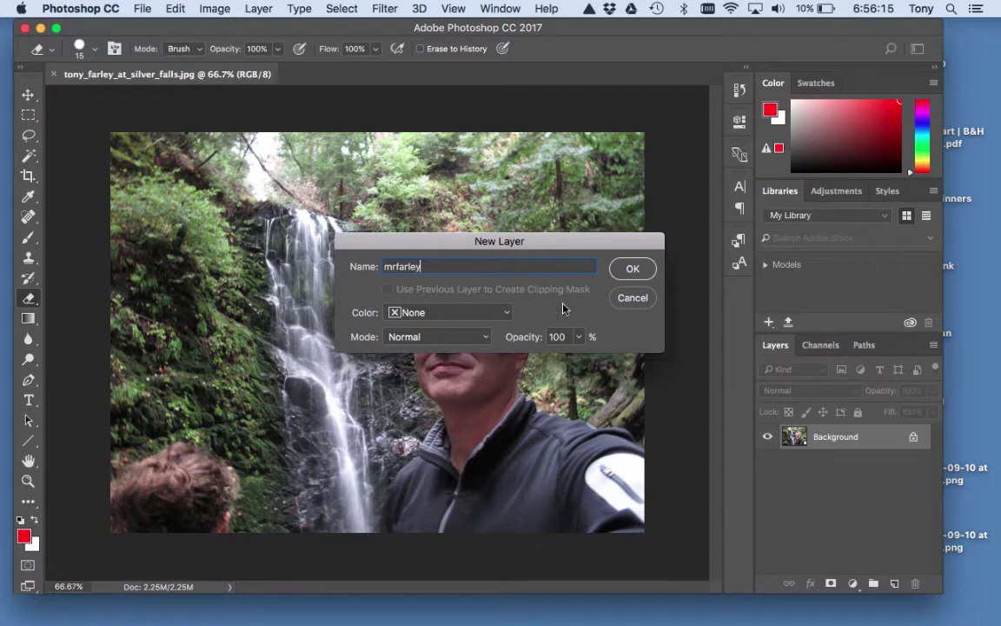
{"action": "left_click", "coordinate": [632, 271]}
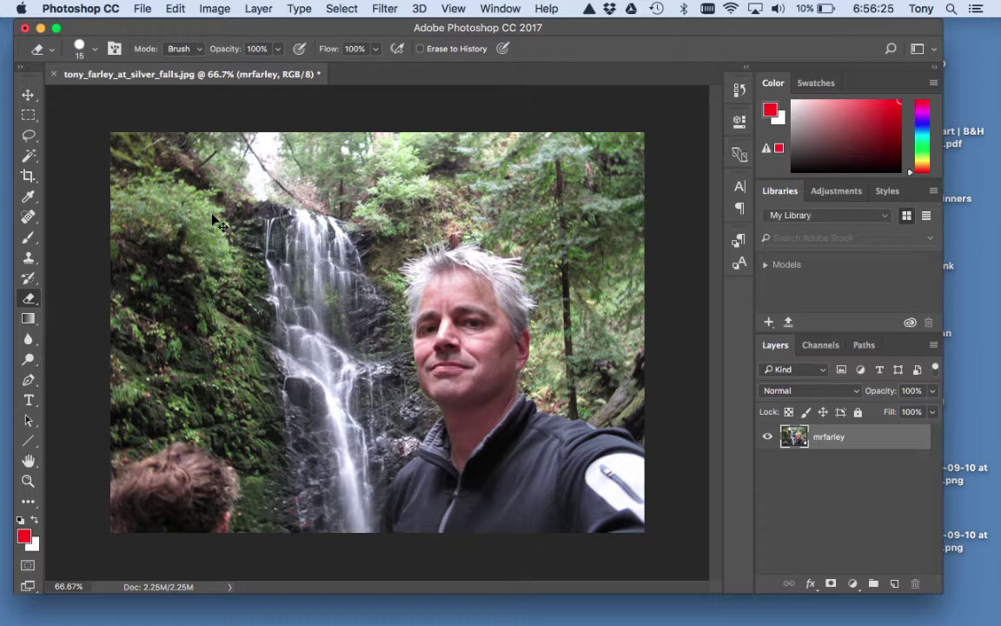
{"action": "key", "text": "super+z"}
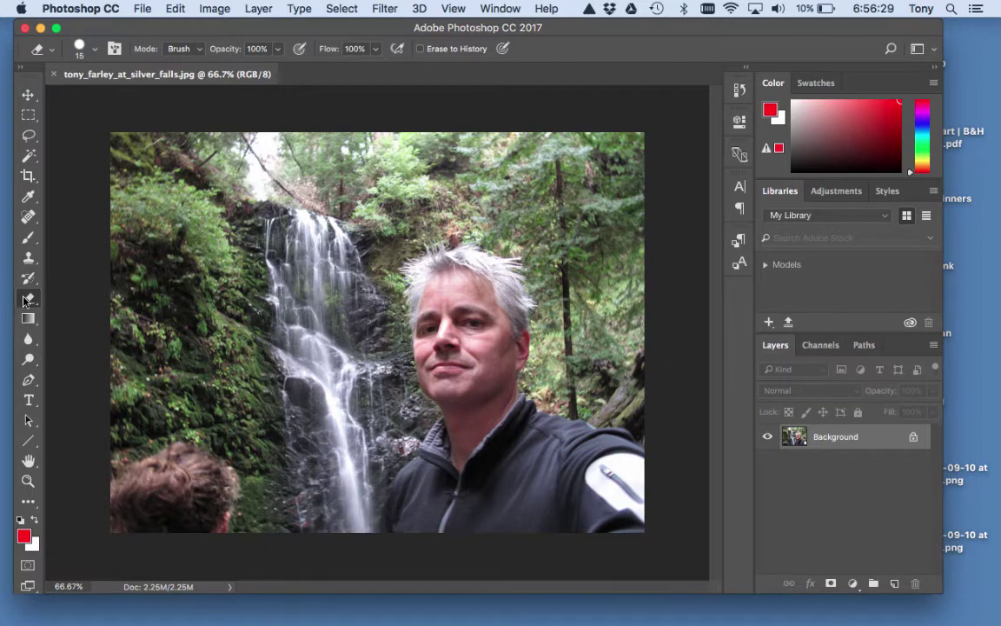
Scribble white eraser strokes across the sky above the waterfall on the Background layer.
{"action": "mouse_move", "coordinate": [358, 171]}
{"action": "left_mouse_down"}
{"action": "mouse_move", "coordinate": [325, 181]}
{"action": "mouse_move", "coordinate": [265, 233]}
{"action": "mouse_move", "coordinate": [409, 185]}
{"action": "mouse_move", "coordinate": [325, 229]}
{"action": "mouse_move", "coordinate": [384, 174]}
{"action": "mouse_move", "coordinate": [252, 248]}
{"action": "mouse_move", "coordinate": [428, 176]}
{"action": "mouse_move", "coordinate": [267, 192]}
{"action": "mouse_move", "coordinate": [391, 202]}
{"action": "mouse_move", "coordinate": [347, 196]}
{"action": "mouse_move", "coordinate": [419, 221]}
{"action": "mouse_move", "coordinate": [330, 199]}
{"action": "mouse_move", "coordinate": [324, 215]}
{"action": "mouse_move", "coordinate": [334, 204]}
{"action": "mouse_move", "coordinate": [326, 213]}
{"action": "mouse_move", "coordinate": [255, 196]}
{"action": "mouse_move", "coordinate": [288, 185]}
{"action": "mouse_move", "coordinate": [288, 214]}
{"action": "mouse_move", "coordinate": [309, 250]}
{"action": "mouse_move", "coordinate": [335, 194]}
{"action": "left_mouse_up"}
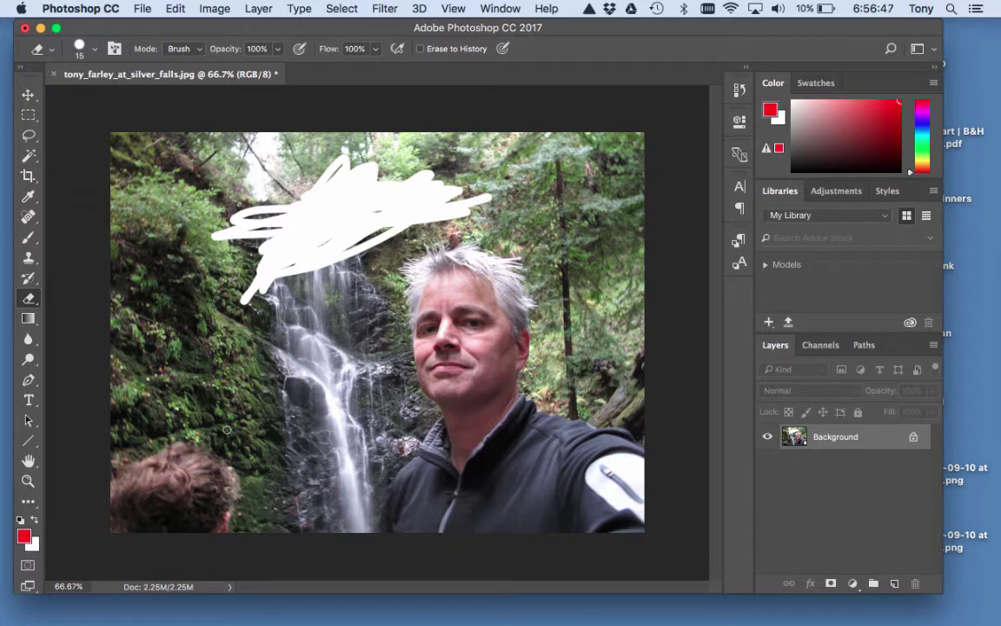
{"action": "mouse_move", "coordinate": [336, 223]}
{"action": "left_mouse_down"}
{"action": "mouse_move", "coordinate": [314, 196]}
{"action": "mouse_move", "coordinate": [329, 170]}
{"action": "mouse_move", "coordinate": [277, 220]}
{"action": "mouse_move", "coordinate": [313, 190]}
{"action": "mouse_move", "coordinate": [263, 266]}
{"action": "mouse_move", "coordinate": [376, 219]}
{"action": "left_mouse_up"}
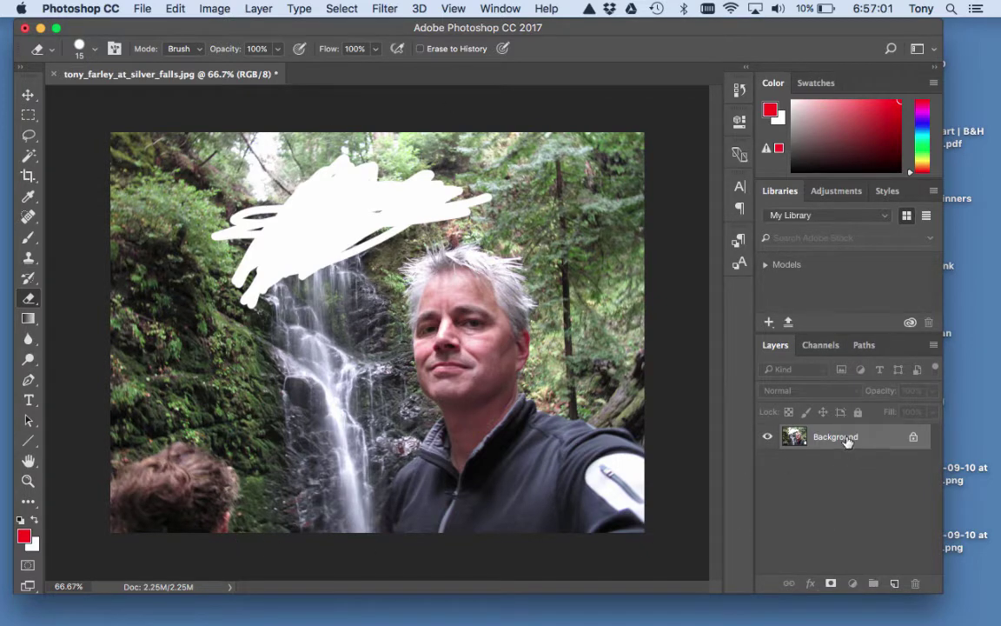
{"action": "double_click", "coordinate": [843, 437]}
Convert the Background into Layer 0 and erase a transparent stripe through the white scribble.
{"action": "left_click", "coordinate": [632, 269]}
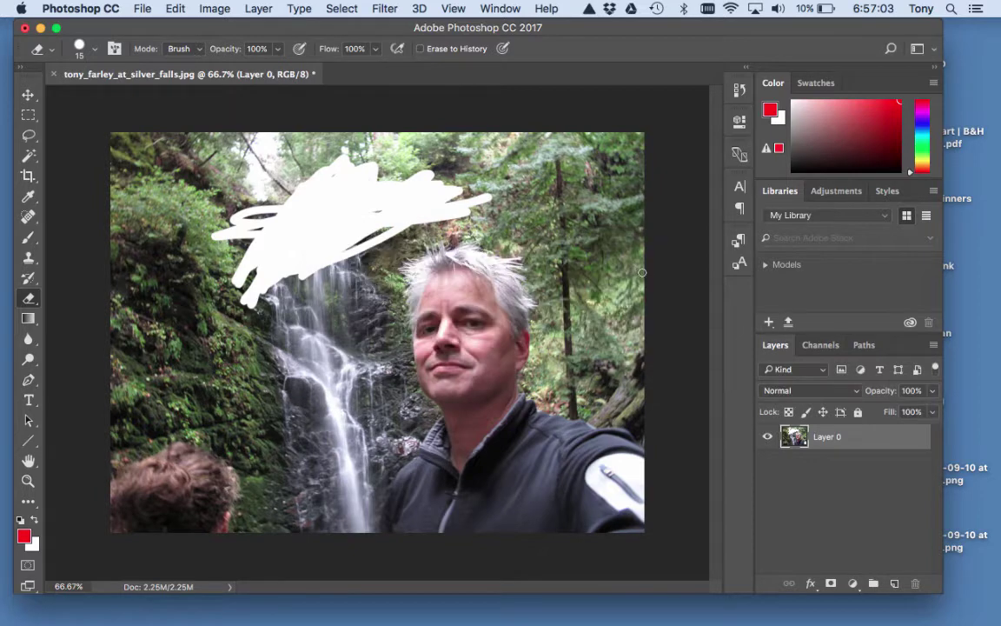
{"action": "left_click_drag", "start_coordinate": [275, 244], "coordinate": [361, 206]}
{"action": "mouse_move", "coordinate": [267, 249]}
{"action": "left_mouse_down"}
{"action": "mouse_move", "coordinate": [360, 199]}
{"action": "mouse_move", "coordinate": [289, 242]}
{"action": "mouse_move", "coordinate": [359, 188]}
{"action": "mouse_move", "coordinate": [308, 234]}
{"action": "mouse_move", "coordinate": [395, 206]}
{"action": "mouse_move", "coordinate": [286, 266]}
{"action": "mouse_move", "coordinate": [392, 210]}
{"action": "mouse_move", "coordinate": [279, 260]}
{"action": "mouse_move", "coordinate": [381, 212]}
{"action": "mouse_move", "coordinate": [394, 193]}
{"action": "mouse_move", "coordinate": [265, 240]}
{"action": "mouse_move", "coordinate": [354, 181]}
{"action": "mouse_move", "coordinate": [280, 242]}
{"action": "mouse_move", "coordinate": [369, 162]}
{"action": "mouse_move", "coordinate": [312, 219]}
{"action": "mouse_move", "coordinate": [355, 184]}
{"action": "mouse_move", "coordinate": [417, 195]}
{"action": "mouse_move", "coordinate": [340, 198]}
{"action": "mouse_move", "coordinate": [446, 175]}
{"action": "mouse_move", "coordinate": [197, 221]}
{"action": "mouse_move", "coordinate": [350, 164]}
{"action": "mouse_move", "coordinate": [243, 255]}
{"action": "mouse_move", "coordinate": [299, 181]}
{"action": "mouse_move", "coordinate": [299, 218]}
{"action": "mouse_move", "coordinate": [313, 240]}
{"action": "mouse_move", "coordinate": [379, 241]}
{"action": "mouse_move", "coordinate": [327, 311]}
{"action": "mouse_move", "coordinate": [385, 216]}
{"action": "mouse_move", "coordinate": [294, 295]}
{"action": "mouse_move", "coordinate": [363, 246]}
{"action": "mouse_move", "coordinate": [224, 320]}
{"action": "mouse_move", "coordinate": [255, 231]}
{"action": "mouse_move", "coordinate": [234, 204]}
{"action": "mouse_move", "coordinate": [210, 250]}
{"action": "mouse_move", "coordinate": [189, 349]}
{"action": "mouse_move", "coordinate": [175, 310]}
{"action": "mouse_move", "coordinate": [183, 217]}
{"action": "mouse_move", "coordinate": [179, 242]}
{"action": "mouse_move", "coordinate": [195, 212]}
{"action": "mouse_move", "coordinate": [190, 259]}
{"action": "mouse_move", "coordinate": [192, 222]}
{"action": "mouse_move", "coordinate": [193, 232]}
{"action": "mouse_move", "coordinate": [208, 204]}
{"action": "mouse_move", "coordinate": [226, 207]}
{"action": "mouse_move", "coordinate": [234, 178]}
{"action": "mouse_move", "coordinate": [200, 219]}
{"action": "left_mouse_up"}
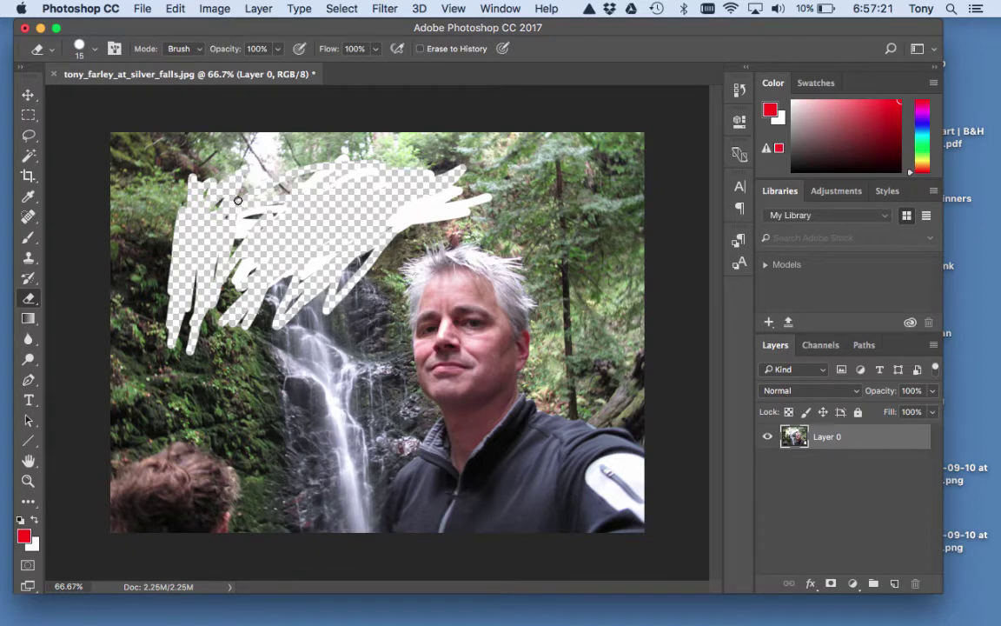
Enlarge the eraser to 100 px and clear the photo's upper-left area.
{"action": "key", "text": "bracketright"}
{"action": "key", "text": "bracketright"}
{"action": "key", "text": "bracketright"}
{"action": "key", "text": "bracketright"}
{"action": "key", "text": "bracketright"}
{"action": "key", "text": "bracketright"}
{"action": "key", "text": "bracketright"}
{"action": "key", "text": "bracketright"}
{"action": "key", "text": "bracketleft"}
{"action": "key", "text": "bracketleft"}
{"action": "key", "text": "bracketleft"}
{"action": "key", "text": "bracketleft"}
{"action": "key", "text": "bracketleft"}
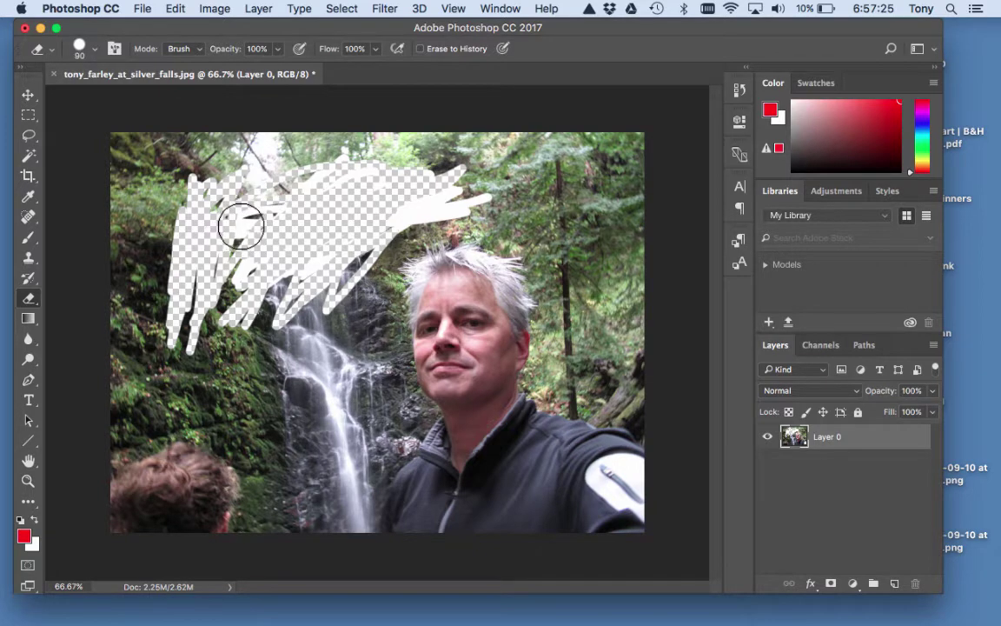
{"action": "key", "text": "bracketright"}
{"action": "key", "text": "bracketright"}
{"action": "key", "text": "bracketright"}
{"action": "key", "text": "bracketright"}
{"action": "key", "text": "bracketright"}
{"action": "key", "text": "bracketright"}
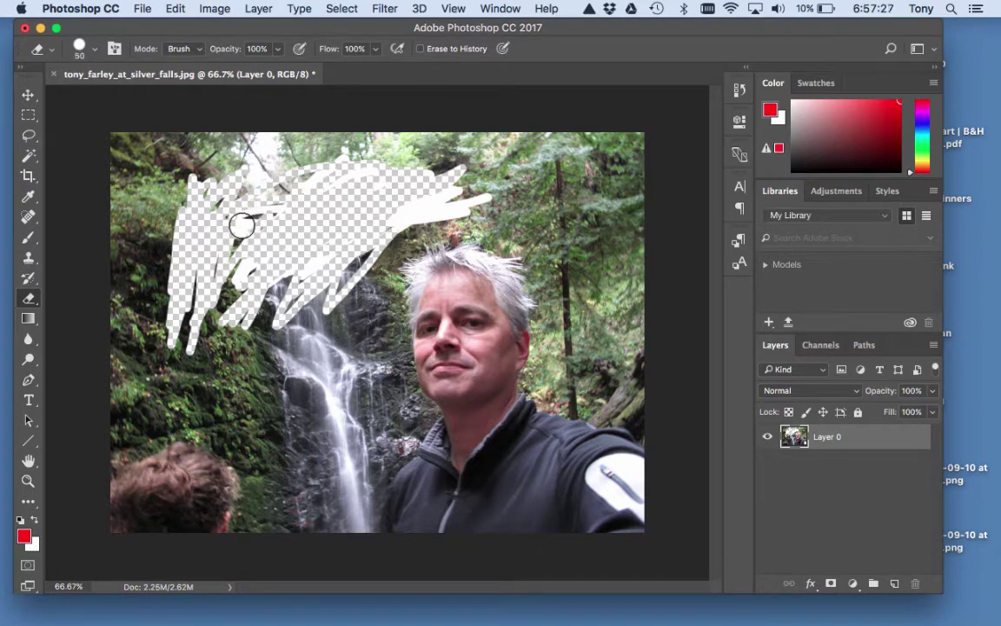
{"action": "key", "text": "bracketright"}
{"action": "key", "text": "bracketright"}
{"action": "key", "text": "bracketright"}
{"action": "key", "text": "bracketright"}
{"action": "key", "text": "bracketright"}
{"action": "key", "text": "bracketright"}
{"action": "mouse_move", "coordinate": [233, 188]}
{"action": "left_mouse_down"}
{"action": "mouse_move", "coordinate": [198, 215]}
{"action": "mouse_move", "coordinate": [165, 211]}
{"action": "mouse_move", "coordinate": [163, 169]}
{"action": "mouse_move", "coordinate": [127, 492]}
{"action": "mouse_move", "coordinate": [208, 368]}
{"action": "mouse_move", "coordinate": [252, 478]}
{"action": "mouse_move", "coordinate": [331, 298]}
{"action": "mouse_move", "coordinate": [318, 373]}
{"action": "mouse_move", "coordinate": [309, 270]}
{"action": "mouse_move", "coordinate": [331, 214]}
{"action": "mouse_move", "coordinate": [310, 176]}
{"action": "mouse_move", "coordinate": [473, 149]}
{"action": "mouse_move", "coordinate": [575, 160]}
{"action": "mouse_move", "coordinate": [610, 199]}
{"action": "mouse_move", "coordinate": [629, 279]}
{"action": "mouse_move", "coordinate": [546, 262]}
{"action": "mouse_move", "coordinate": [637, 197]}
{"action": "left_mouse_up"}
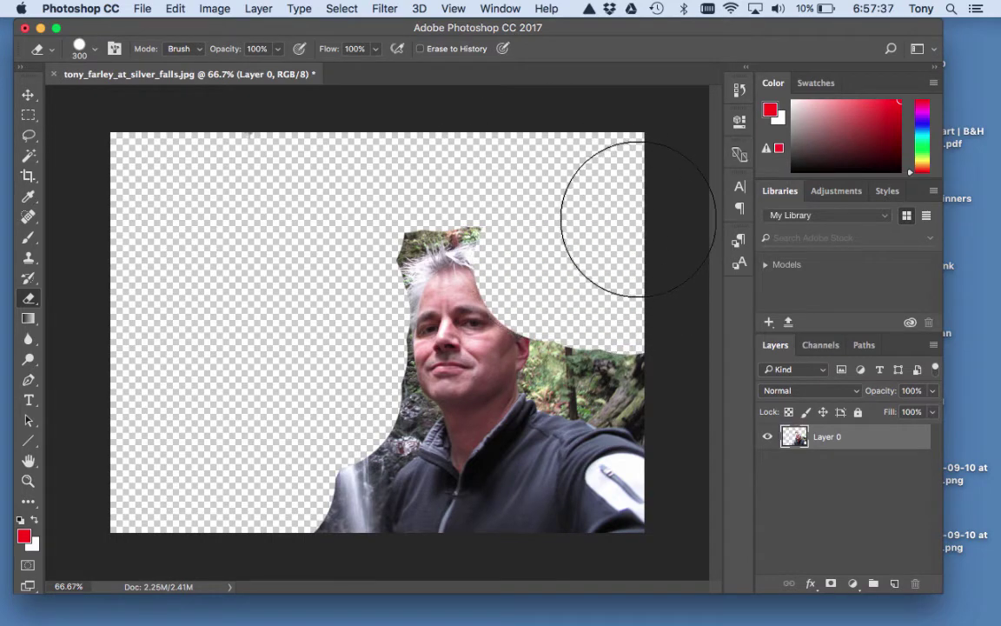
Undo the stray stroke, then erase the trees right of the head and the lower-left waterfall.
{"action": "key", "text": "super+z"}
{"action": "mouse_move", "coordinate": [592, 168]}
{"action": "left_mouse_down"}
{"action": "mouse_move", "coordinate": [615, 291]}
{"action": "mouse_move", "coordinate": [652, 305]}
{"action": "mouse_move", "coordinate": [624, 300]}
{"action": "mouse_move", "coordinate": [615, 313]}
{"action": "mouse_move", "coordinate": [615, 326]}
{"action": "mouse_move", "coordinate": [635, 339]}
{"action": "mouse_move", "coordinate": [603, 313]}
{"action": "mouse_move", "coordinate": [599, 326]}
{"action": "mouse_move", "coordinate": [601, 226]}
{"action": "mouse_move", "coordinate": [553, 181]}
{"action": "mouse_move", "coordinate": [413, 159]}
{"action": "mouse_move", "coordinate": [293, 224]}
{"action": "mouse_move", "coordinate": [326, 168]}
{"action": "mouse_move", "coordinate": [334, 221]}
{"action": "left_mouse_up"}
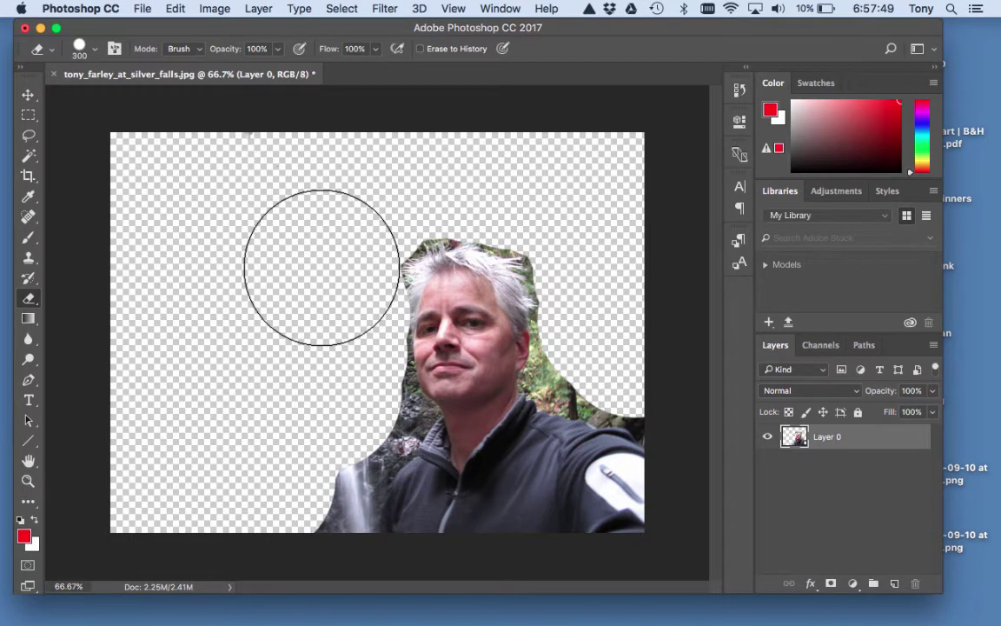
{"action": "mouse_move", "coordinate": [322, 360]}
{"action": "left_mouse_down"}
{"action": "mouse_move", "coordinate": [286, 425]}
{"action": "mouse_move", "coordinate": [300, 472]}
{"action": "left_mouse_up"}
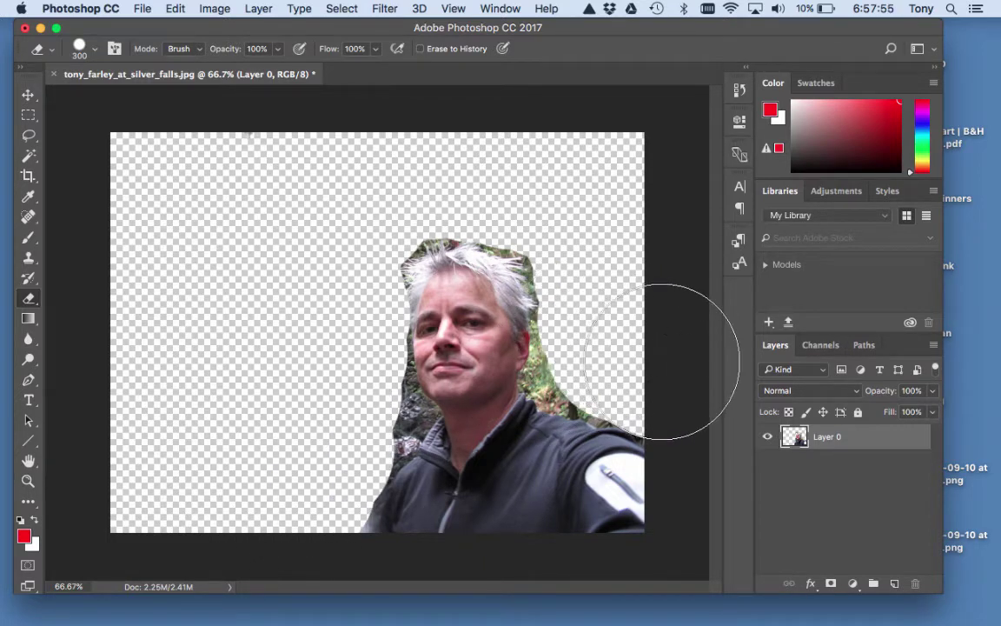
With an 80 px eraser, clear the rocks beside the face and foliage along the hair.
{"action": "key", "text": "bracketleft"}
{"action": "key", "text": "bracketleft"}
{"action": "key", "text": "bracketleft"}
{"action": "key", "text": "bracketleft"}
{"action": "key", "text": "bracketleft"}
{"action": "key", "text": "bracketleft"}
{"action": "key", "text": "bracketleft"}
{"action": "key", "text": "bracketleft"}
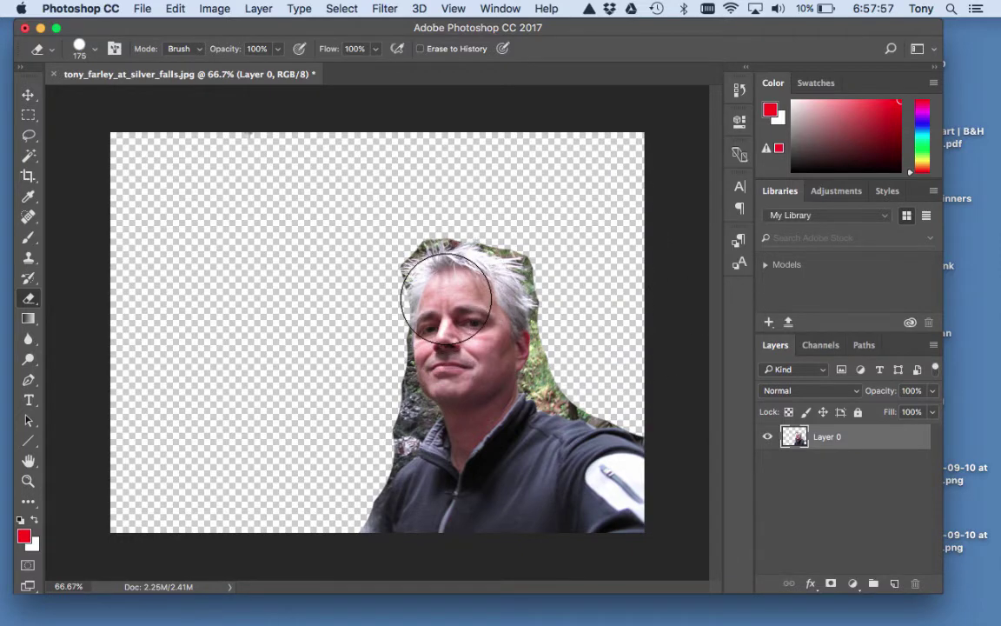
{"action": "mouse_move", "coordinate": [398, 381]}
{"action": "left_mouse_down"}
{"action": "mouse_move", "coordinate": [407, 434]}
{"action": "mouse_move", "coordinate": [354, 524]}
{"action": "mouse_move", "coordinate": [413, 416]}
{"action": "mouse_move", "coordinate": [397, 339]}
{"action": "left_mouse_up"}
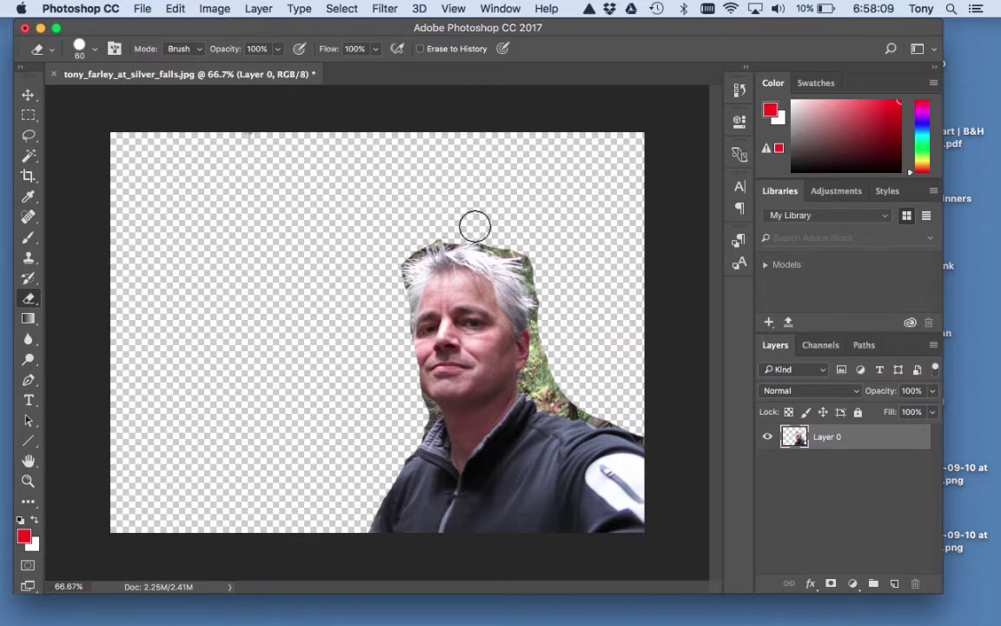
{"action": "mouse_move", "coordinate": [529, 248]}
{"action": "left_mouse_down"}
{"action": "mouse_move", "coordinate": [555, 316]}
{"action": "mouse_move", "coordinate": [553, 333]}
{"action": "mouse_move", "coordinate": [555, 324]}
{"action": "mouse_move", "coordinate": [543, 326]}
{"action": "mouse_move", "coordinate": [538, 382]}
{"action": "mouse_move", "coordinate": [546, 396]}
{"action": "mouse_move", "coordinate": [624, 420]}
{"action": "left_mouse_up"}
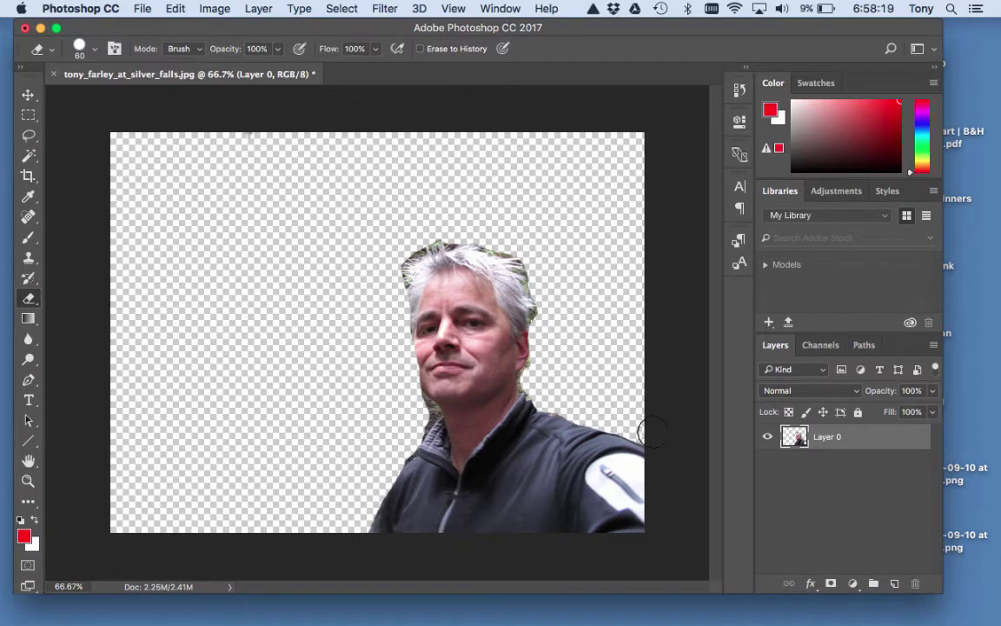
{"action": "key", "text": "bracketleft"}
{"action": "key", "text": "bracketleft"}
{"action": "key", "text": "super+z"}
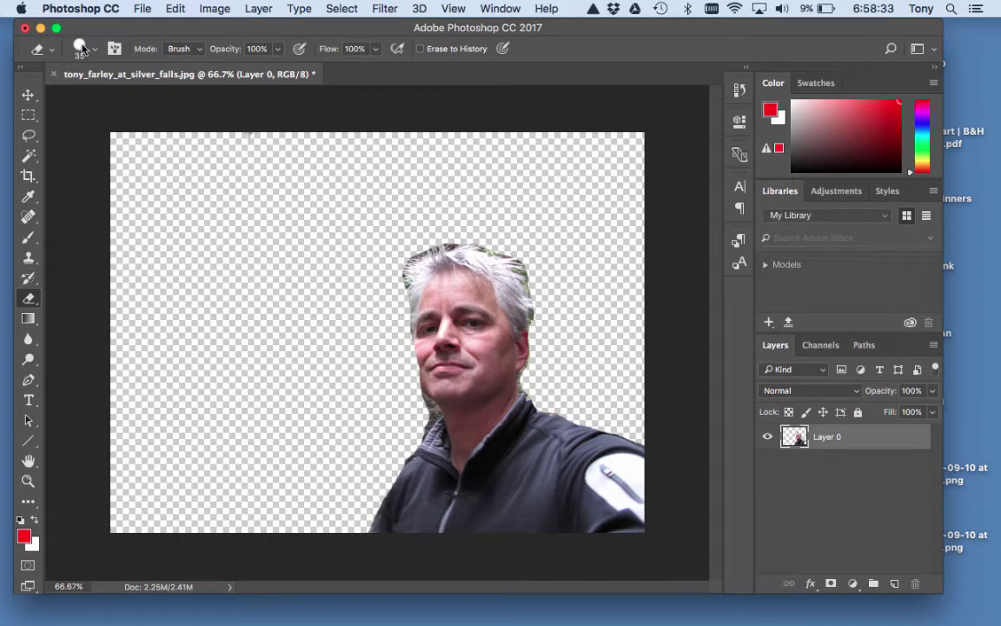
{"action": "left_click", "coordinate": [83, 48]}
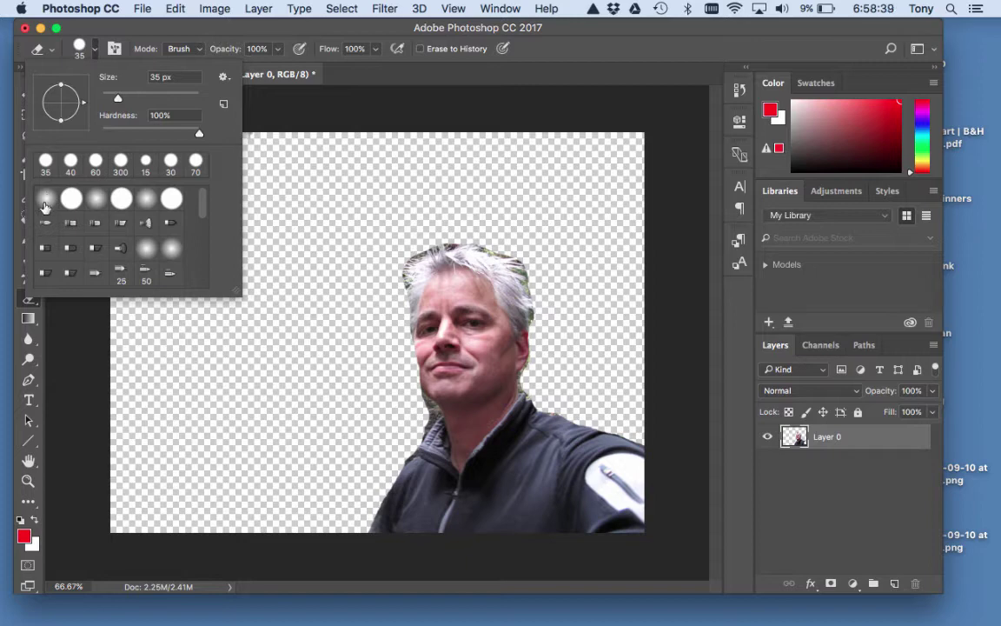
Set the eraser to a soft round 35 px brush with 16% hardness.
{"action": "left_click", "coordinate": [46, 203]}
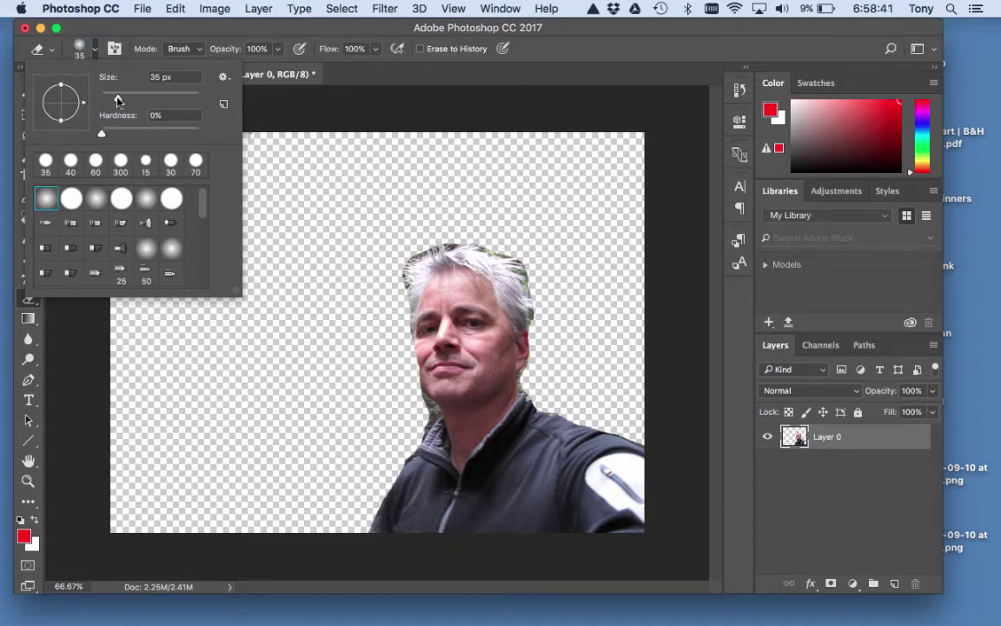
{"action": "left_click_drag", "start_coordinate": [99, 135], "coordinate": [126, 137]}
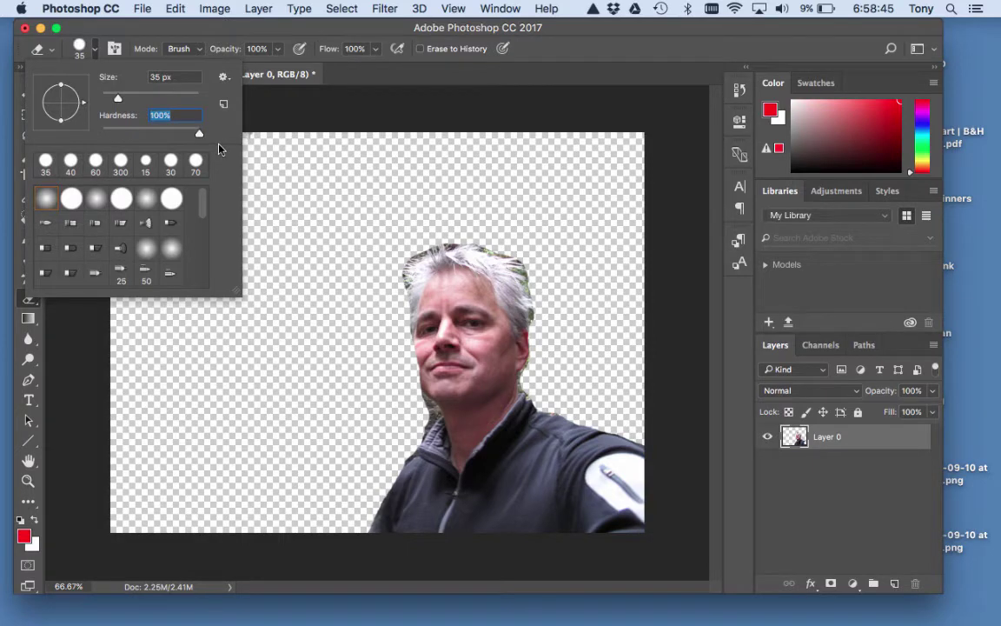
{"action": "left_click_drag", "start_coordinate": [199, 132], "coordinate": [116, 136]}
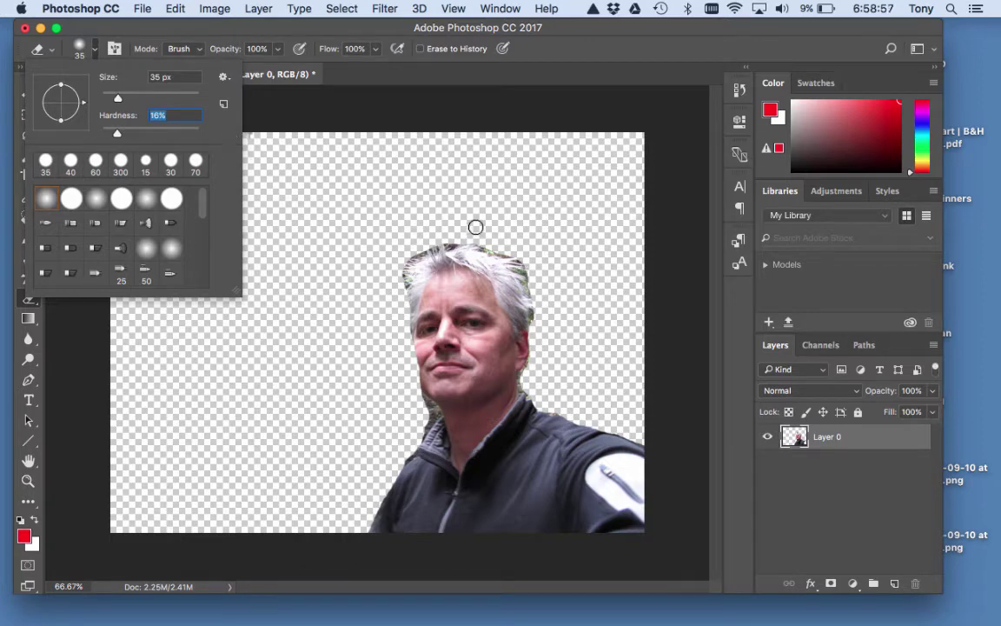
{"action": "key", "text": "Return"}
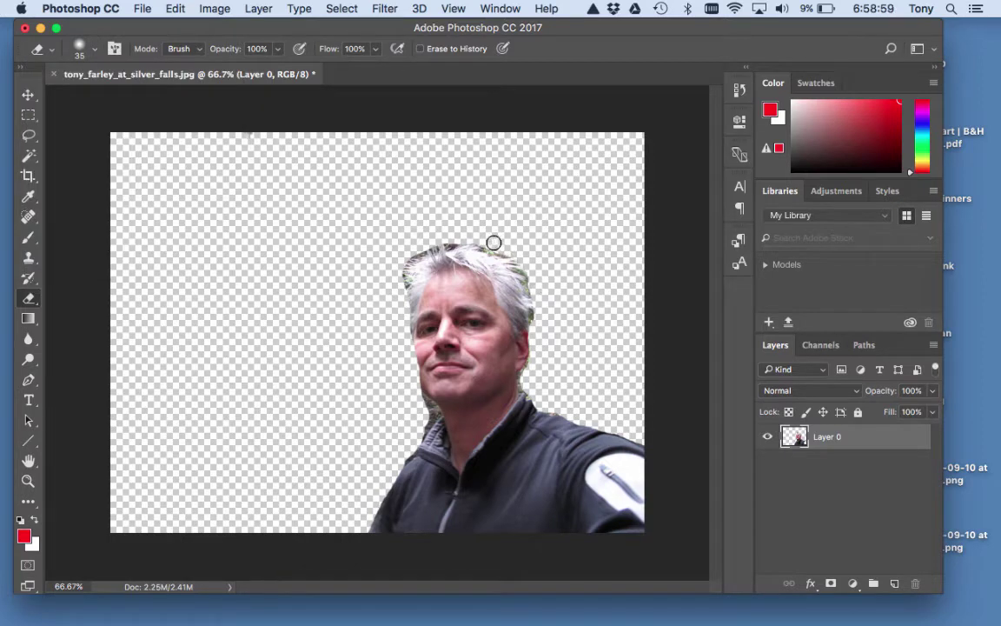
Erase the hairline fringe with a 70 px eraser, then open Mars.jpg in Photoshop.
{"action": "key", "text": "bracketright"}
{"action": "key", "text": "bracketright"}
{"action": "key", "text": "bracketright"}
{"action": "key", "text": "bracketright"}
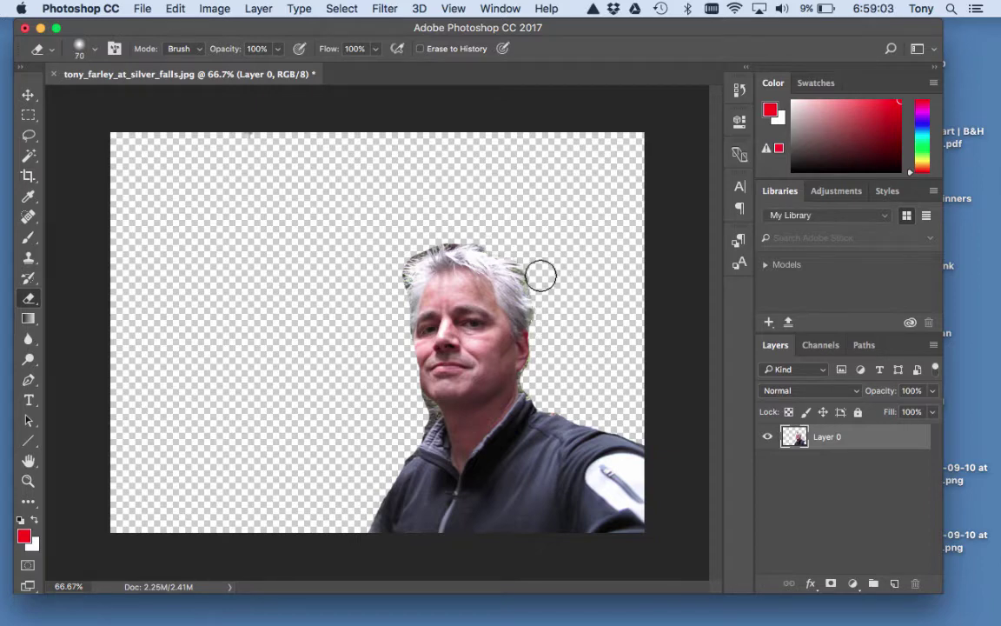
{"action": "mouse_move", "coordinate": [495, 237]}
{"action": "left_mouse_down"}
{"action": "mouse_move", "coordinate": [463, 226]}
{"action": "mouse_move", "coordinate": [413, 239]}
{"action": "mouse_move", "coordinate": [388, 281]}
{"action": "mouse_move", "coordinate": [395, 333]}
{"action": "mouse_move", "coordinate": [398, 266]}
{"action": "mouse_move", "coordinate": [416, 244]}
{"action": "mouse_move", "coordinate": [447, 232]}
{"action": "mouse_move", "coordinate": [508, 244]}
{"action": "mouse_move", "coordinate": [541, 282]}
{"action": "mouse_move", "coordinate": [564, 410]}
{"action": "mouse_move", "coordinate": [408, 413]}
{"action": "mouse_move", "coordinate": [379, 383]}
{"action": "left_mouse_up"}
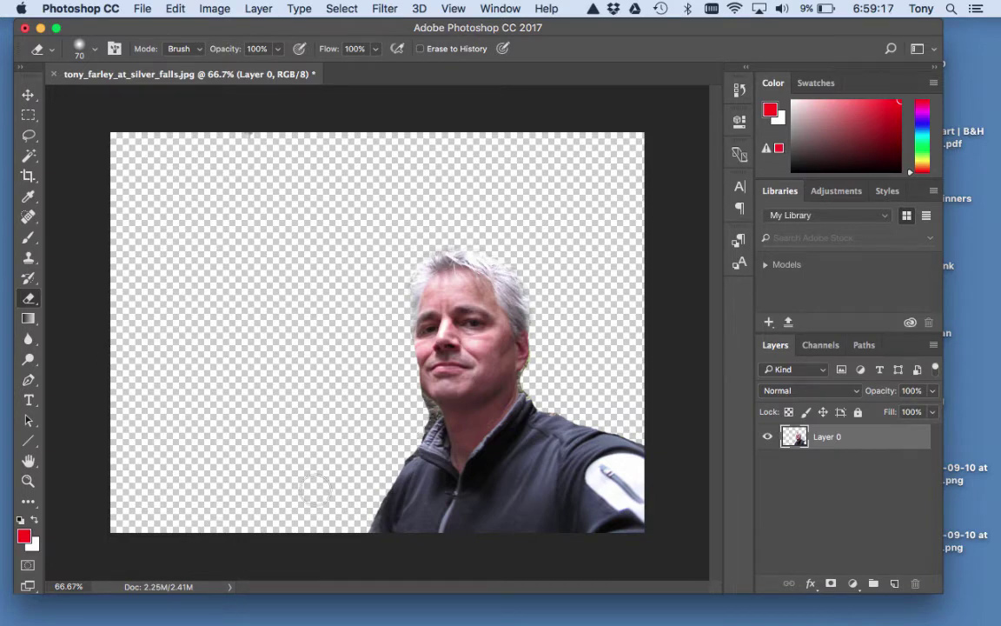
{"action": "left_click_drag", "start_coordinate": [796, 35], "coordinate": [737, 34]}
{"action": "left_click_drag", "start_coordinate": [928, 380], "coordinate": [639, 605]}
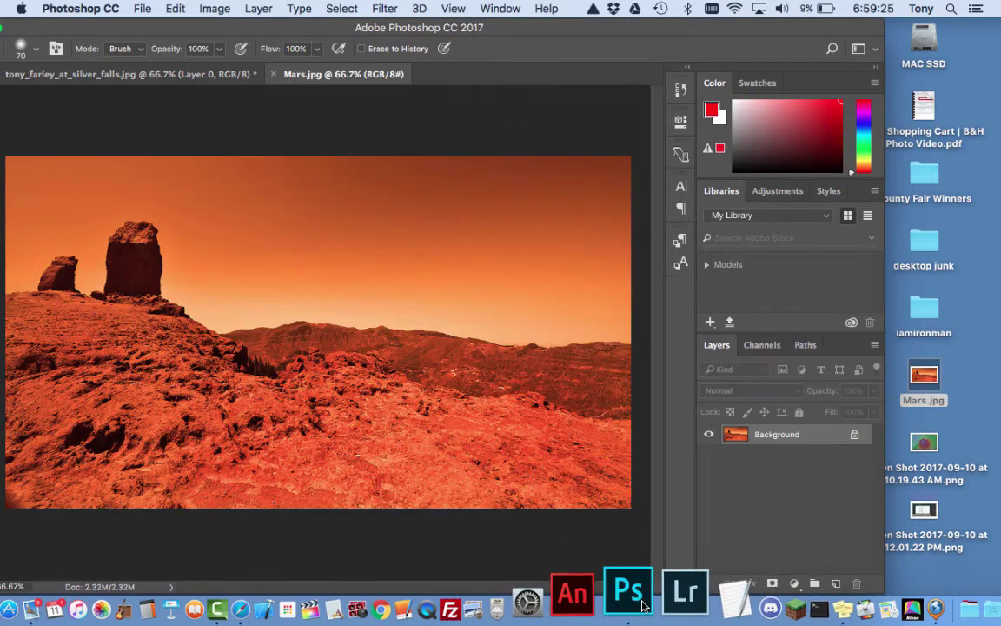
Bring the Photoshop window back on screen and compare the selfie and Mars.jpg documents, ending on Mars.
{"action": "left_click_drag", "start_coordinate": [557, 24], "coordinate": [689, 7]}
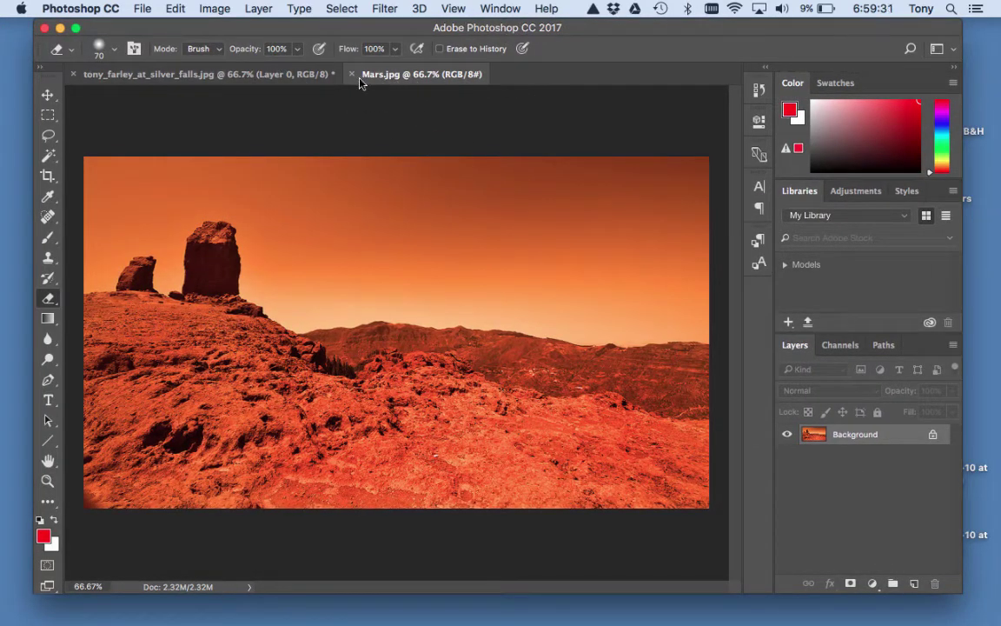
{"action": "left_click", "coordinate": [257, 78]}
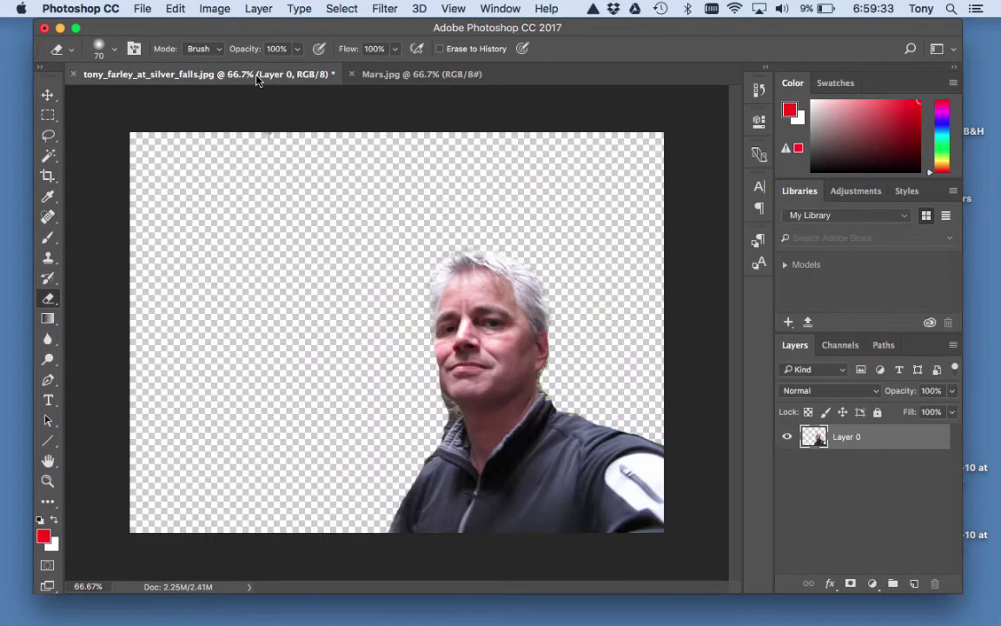
{"action": "left_click", "coordinate": [403, 75]}
{"action": "left_click", "coordinate": [289, 78]}
{"action": "left_click", "coordinate": [393, 79]}
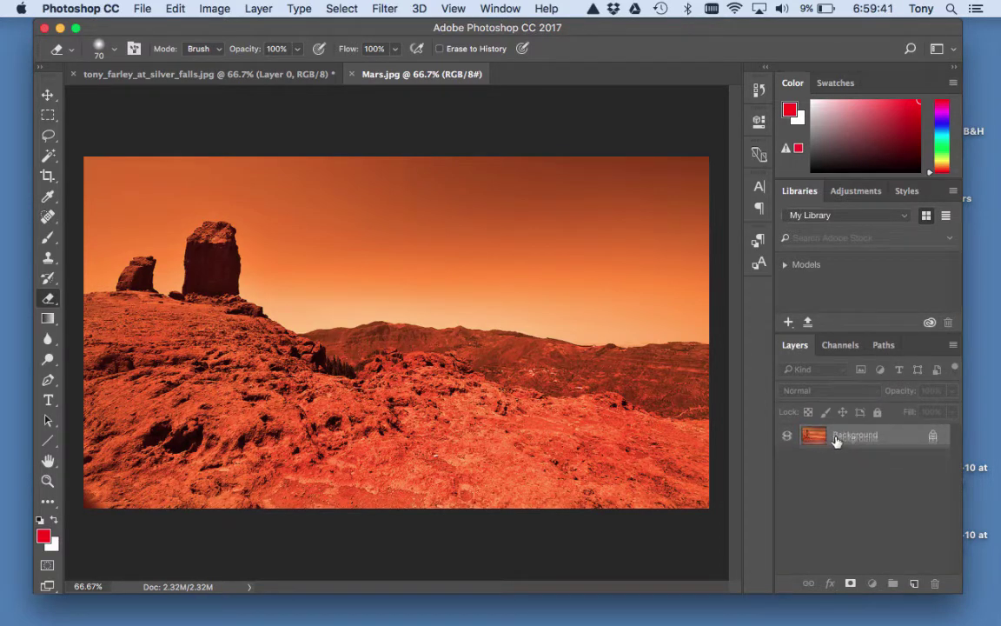
Copy the Mars landscape into the selfie document as Layer 1, placed beneath Layer 0.
{"action": "left_click", "coordinate": [243, 75]}
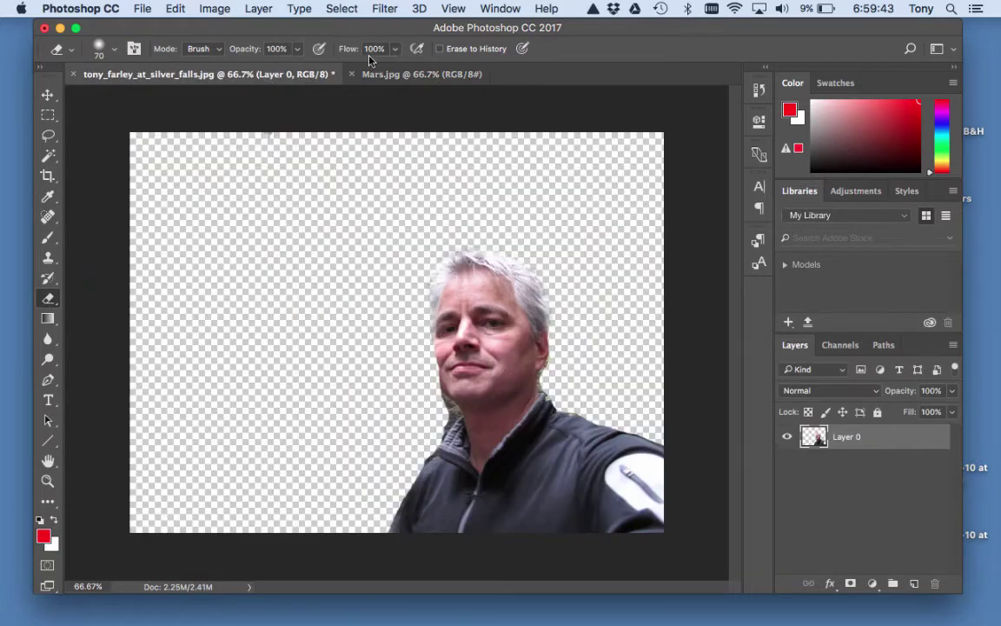
{"action": "left_click", "coordinate": [392, 74]}
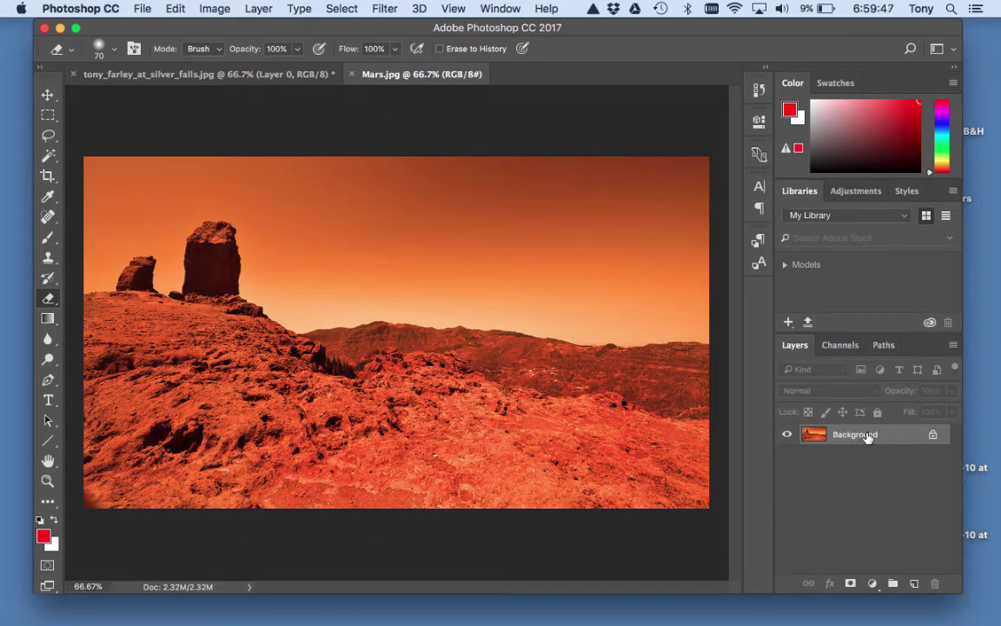
{"action": "left_click_drag", "start_coordinate": [867, 432], "coordinate": [470, 369]}
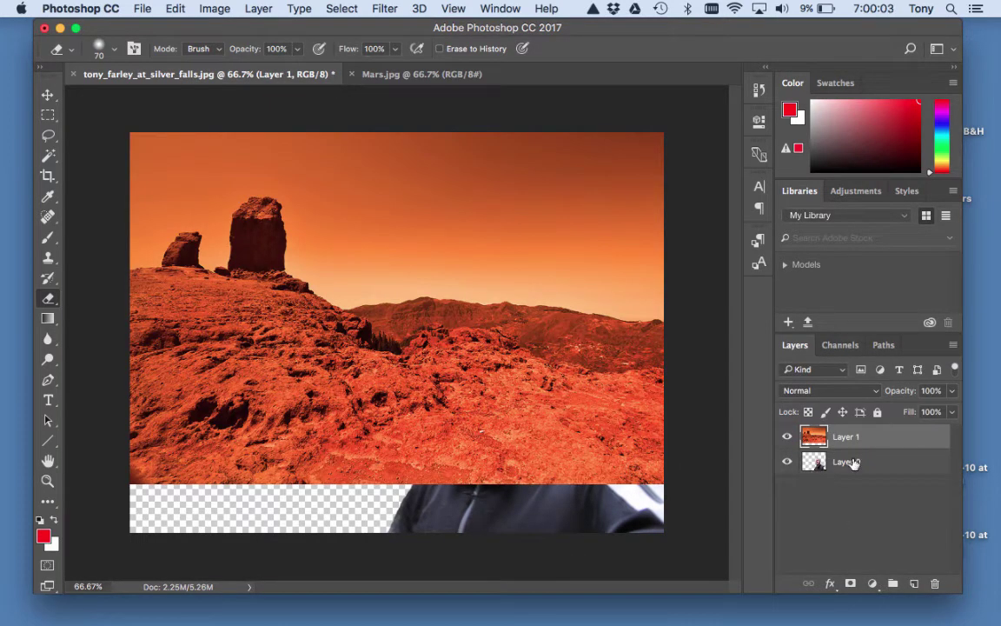
{"action": "left_click_drag", "start_coordinate": [879, 439], "coordinate": [876, 487]}
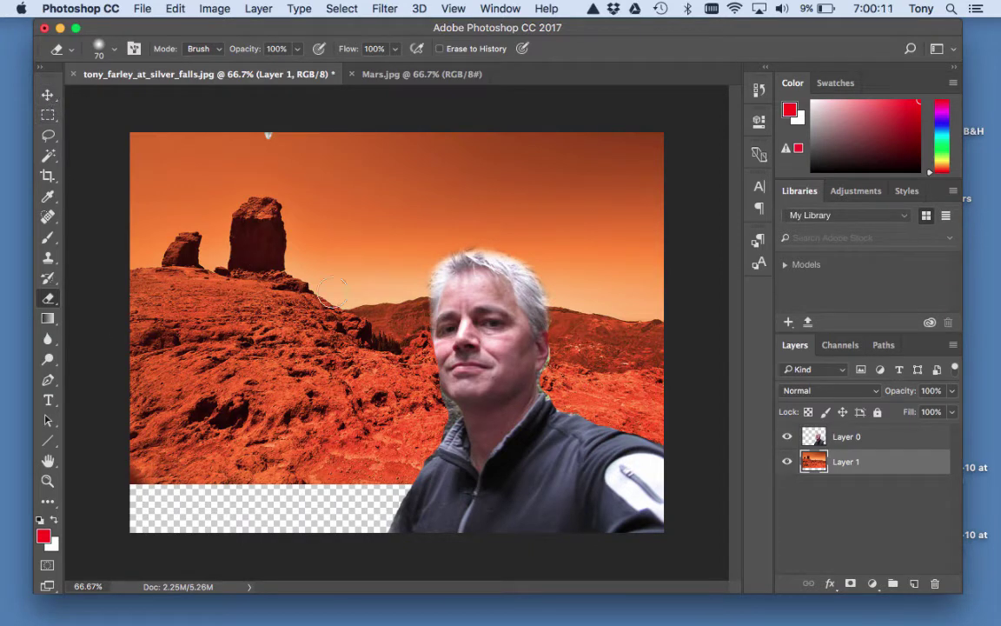
Scale Layer 1 (Mars) to about 133% by 119% and reposition it to fill the canvas.
{"action": "left_click", "coordinate": [47, 96]}
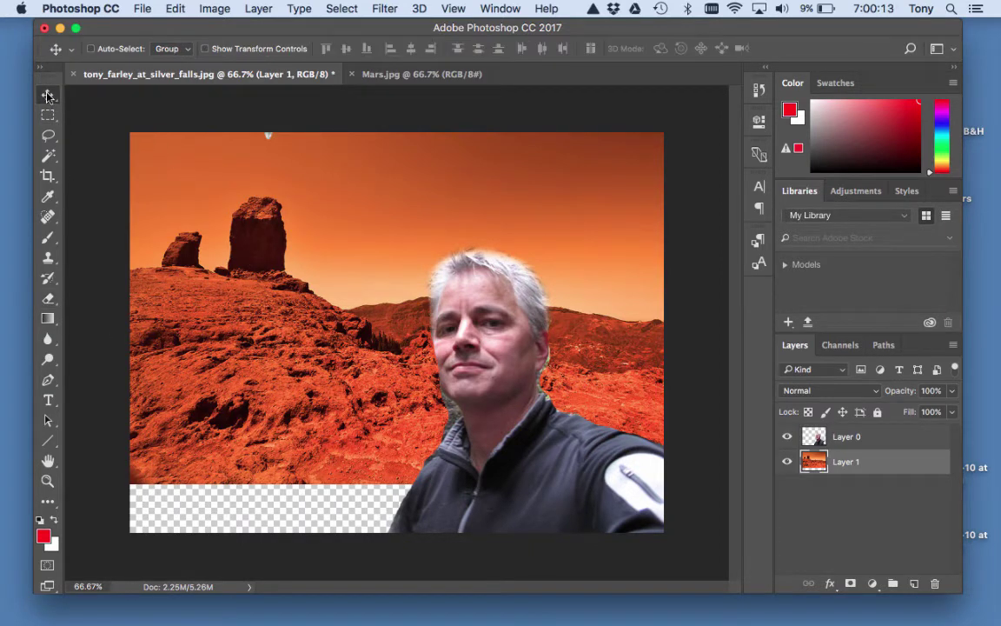
{"action": "mouse_move", "coordinate": [256, 213]}
{"action": "left_mouse_down"}
{"action": "mouse_move", "coordinate": [256, 259]}
{"action": "mouse_move", "coordinate": [305, 231]}
{"action": "mouse_move", "coordinate": [266, 213]}
{"action": "mouse_move", "coordinate": [180, 201]}
{"action": "mouse_move", "coordinate": [106, 207]}
{"action": "mouse_move", "coordinate": [274, 200]}
{"action": "mouse_move", "coordinate": [161, 196]}
{"action": "mouse_move", "coordinate": [249, 220]}
{"action": "mouse_move", "coordinate": [216, 205]}
{"action": "mouse_move", "coordinate": [281, 200]}
{"action": "mouse_move", "coordinate": [256, 201]}
{"action": "left_mouse_up"}
{"action": "key", "text": "super+t"}
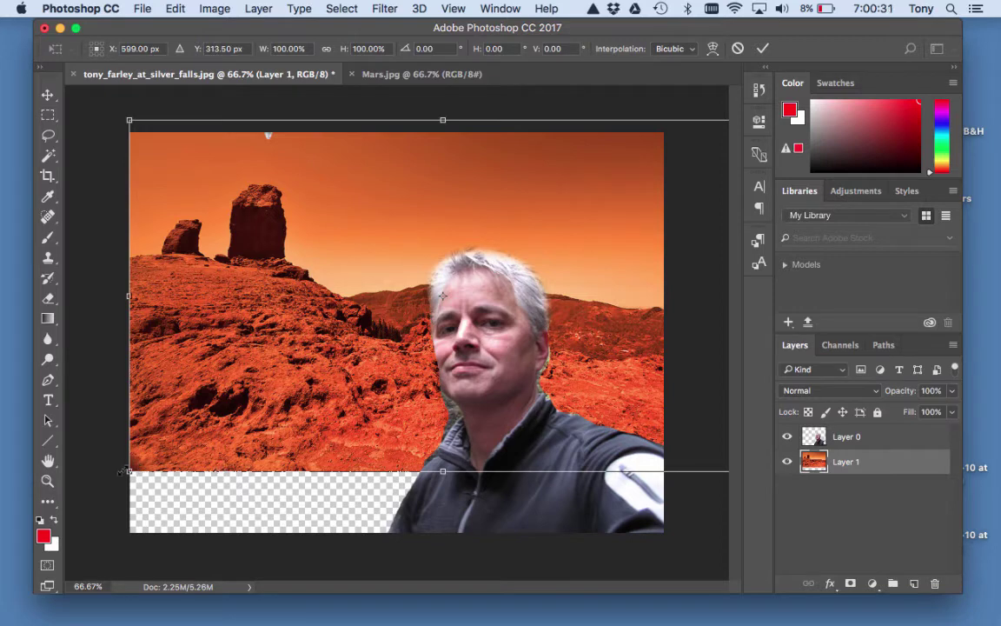
{"action": "left_click_drag", "start_coordinate": [130, 474], "coordinate": [19, 546]}
{"action": "left_click_drag", "start_coordinate": [247, 443], "coordinate": [340, 447]}
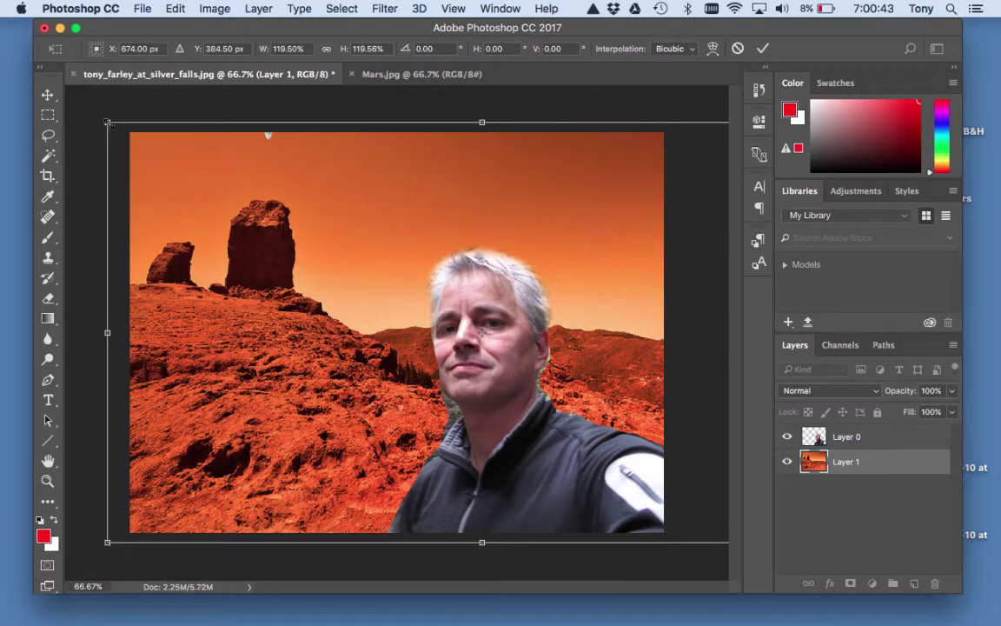
{"action": "left_click_drag", "start_coordinate": [107, 333], "coordinate": [111, 309]}
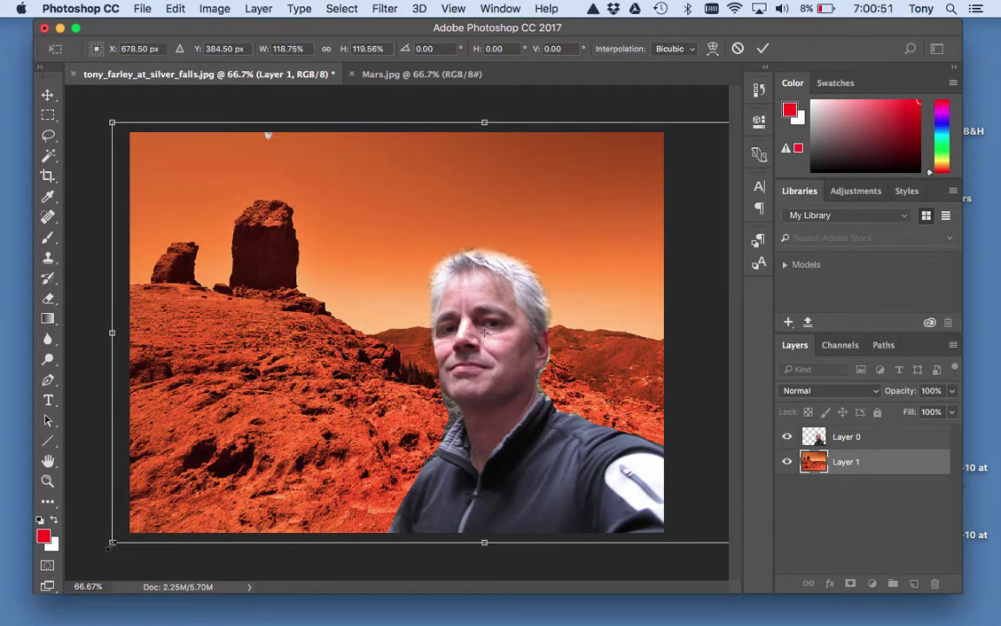
{"action": "mouse_move", "coordinate": [111, 542]}
{"action": "left_mouse_down"}
{"action": "mouse_move", "coordinate": [576, 279]}
{"action": "mouse_move", "coordinate": [82, 555]}
{"action": "mouse_move", "coordinate": [100, 549]}
{"action": "left_mouse_up"}
{"action": "left_click_drag", "start_coordinate": [76, 513], "coordinate": [65, 540]}
{"action": "left_click_drag", "start_coordinate": [258, 447], "coordinate": [297, 432]}
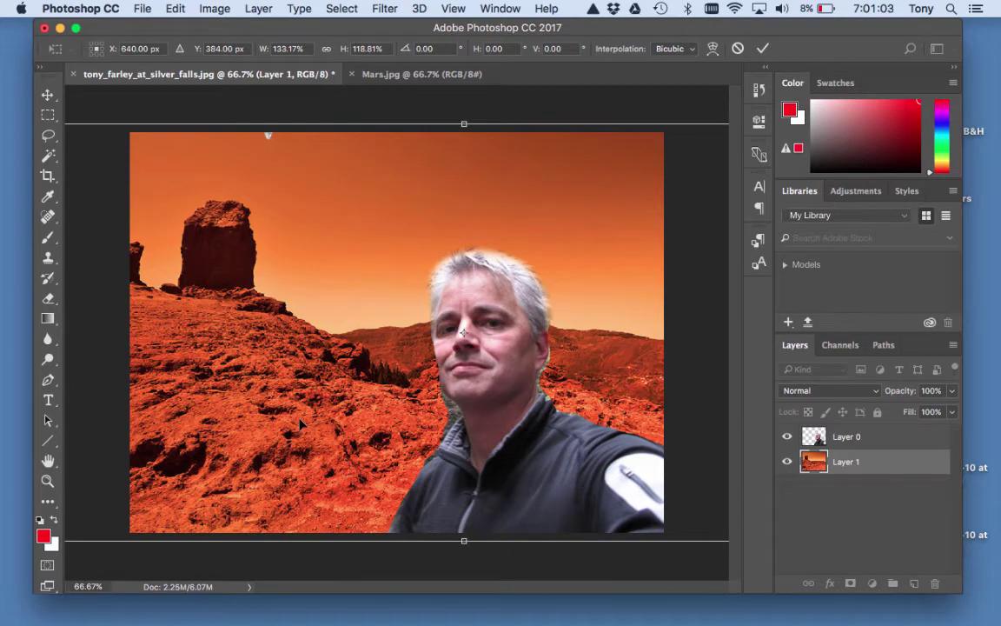
{"action": "key", "text": "Return"}
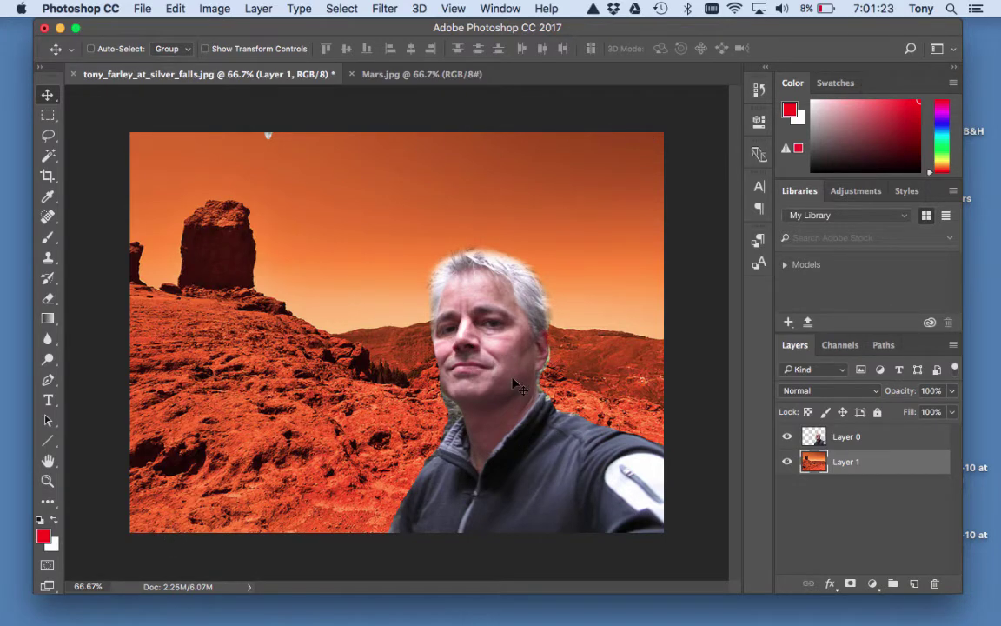
With Layer 0 selected, bring up Image > Adjustments > Match Color.
{"action": "left_click", "coordinate": [883, 439]}
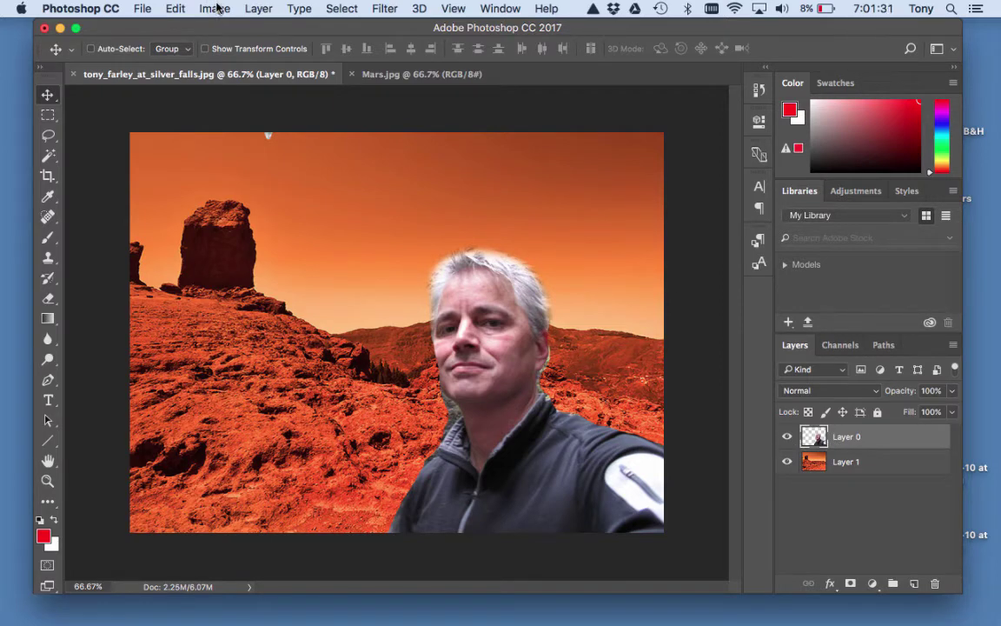
{"action": "left_click", "coordinate": [208, 8]}
{"action": "mouse_move", "coordinate": [233, 53]}
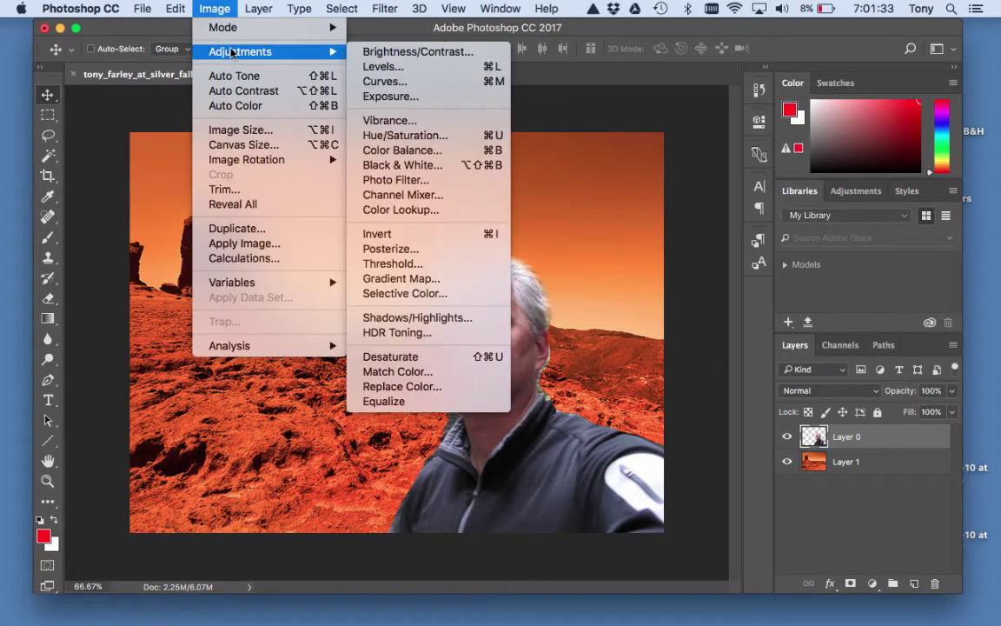
{"action": "left_click", "coordinate": [420, 380]}
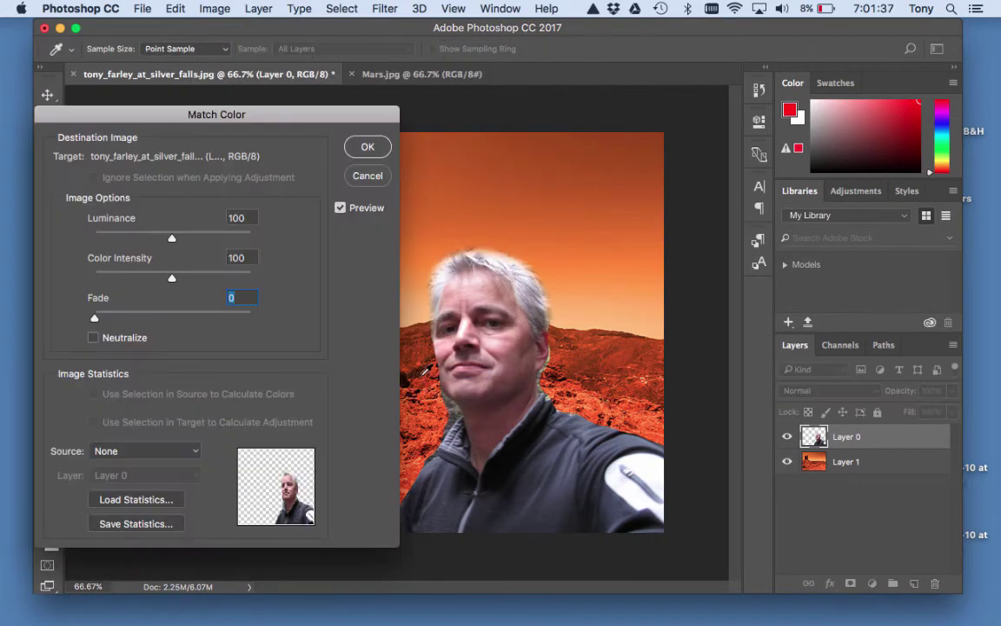
{"action": "left_click_drag", "start_coordinate": [153, 122], "coordinate": [174, 50]}
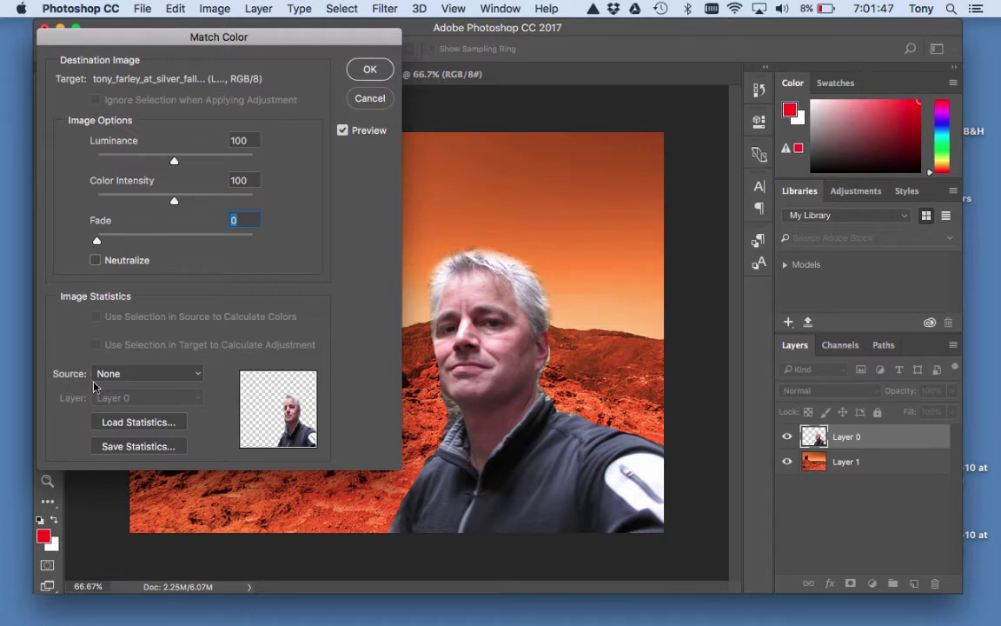
Set the Match Color source to Mars.jpg with Background as the source layer.
{"action": "left_click", "coordinate": [124, 379]}
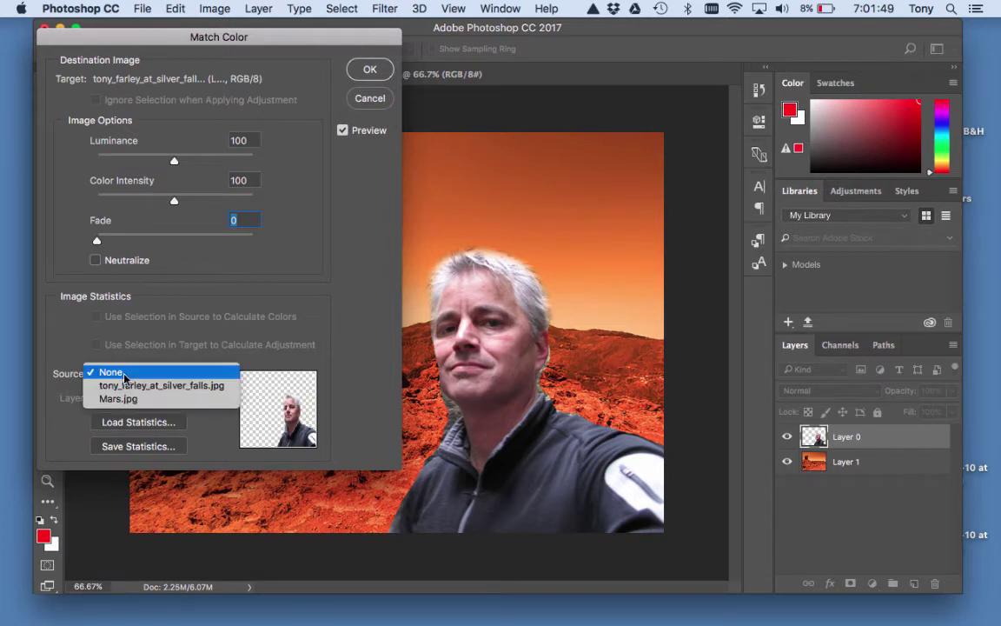
{"action": "left_click", "coordinate": [118, 397]}
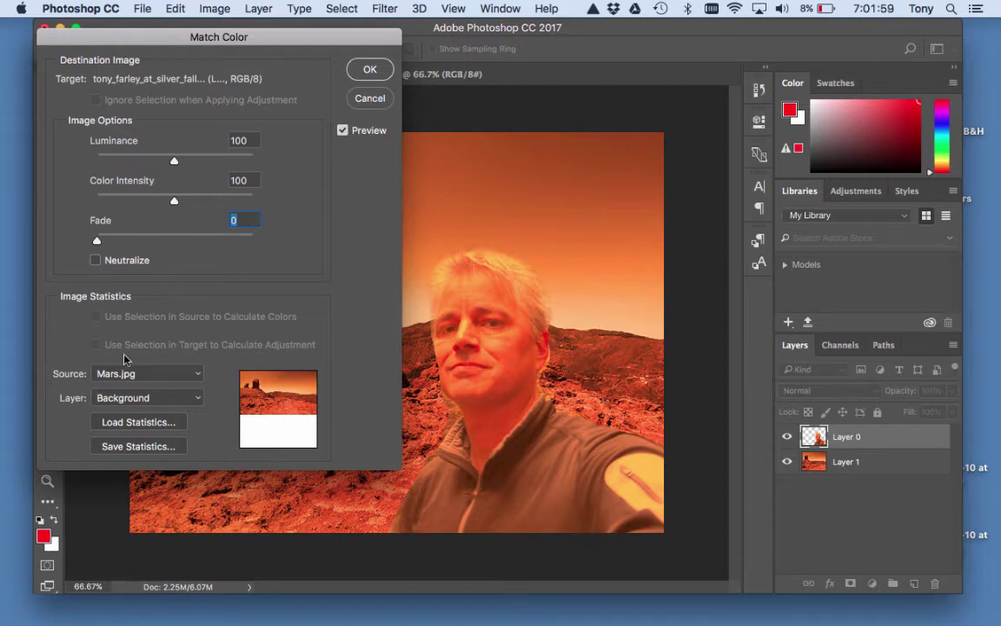
{"action": "left_click", "coordinate": [121, 401]}
{"action": "left_click", "coordinate": [121, 402]}
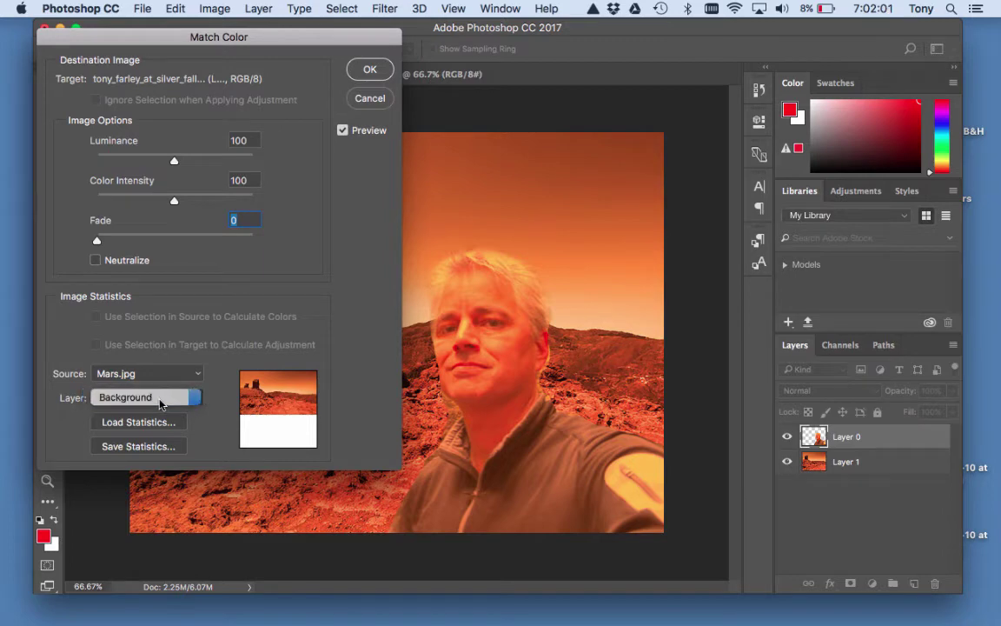
{"action": "left_click", "coordinate": [161, 375]}
{"action": "left_click", "coordinate": [163, 379]}
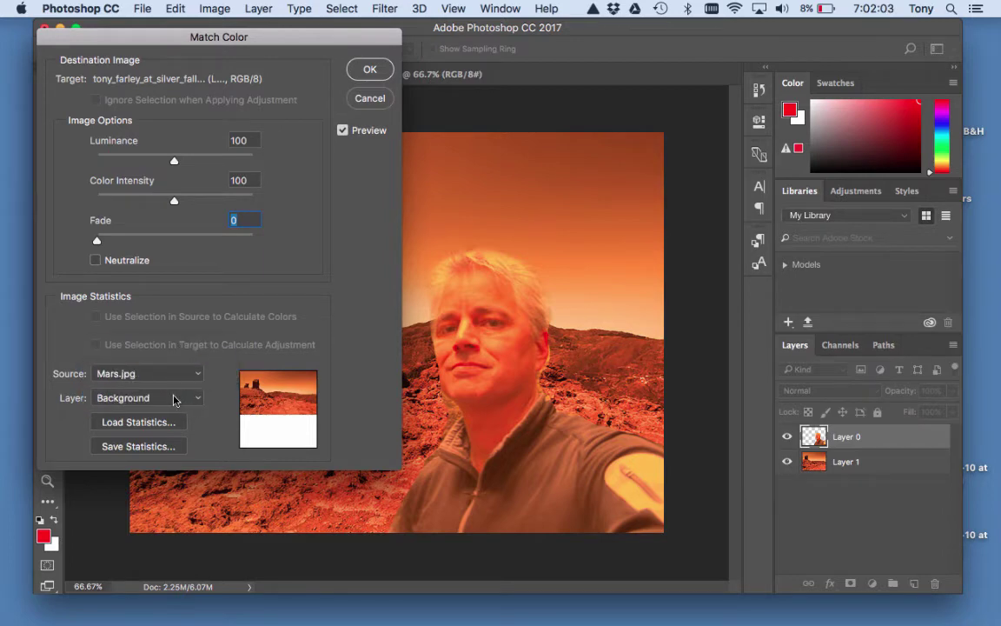
{"action": "left_click", "coordinate": [175, 401]}
{"action": "left_click", "coordinate": [104, 405]}
{"action": "left_click", "coordinate": [195, 398]}
{"action": "left_click", "coordinate": [196, 402]}
{"action": "left_click", "coordinate": [156, 397]}
{"action": "left_click", "coordinate": [187, 399]}
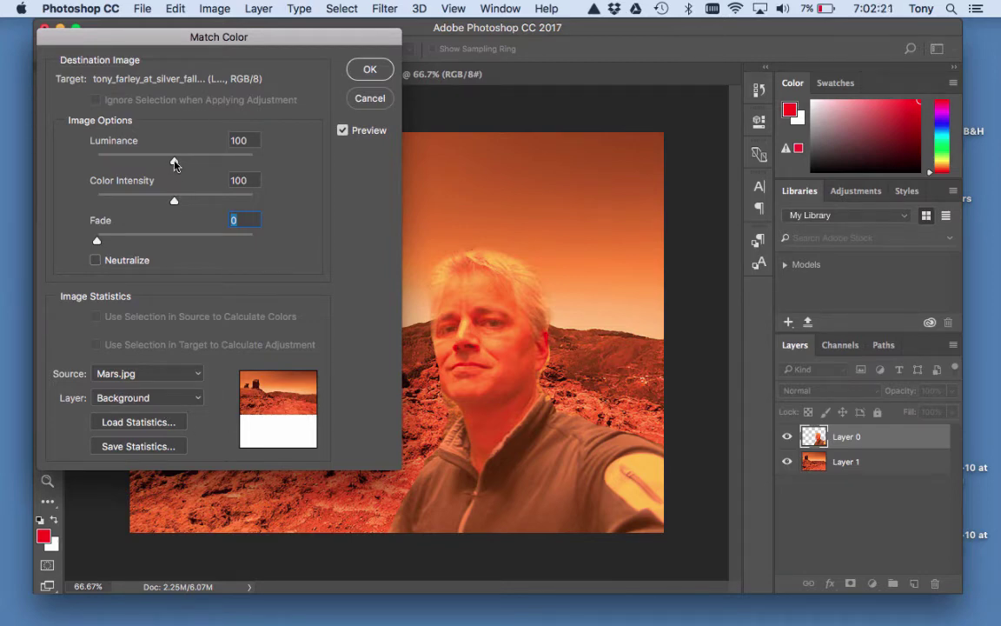
Set Match Color luminance to 67 and fade to 34.
{"action": "left_click_drag", "start_coordinate": [174, 164], "coordinate": [145, 161]}
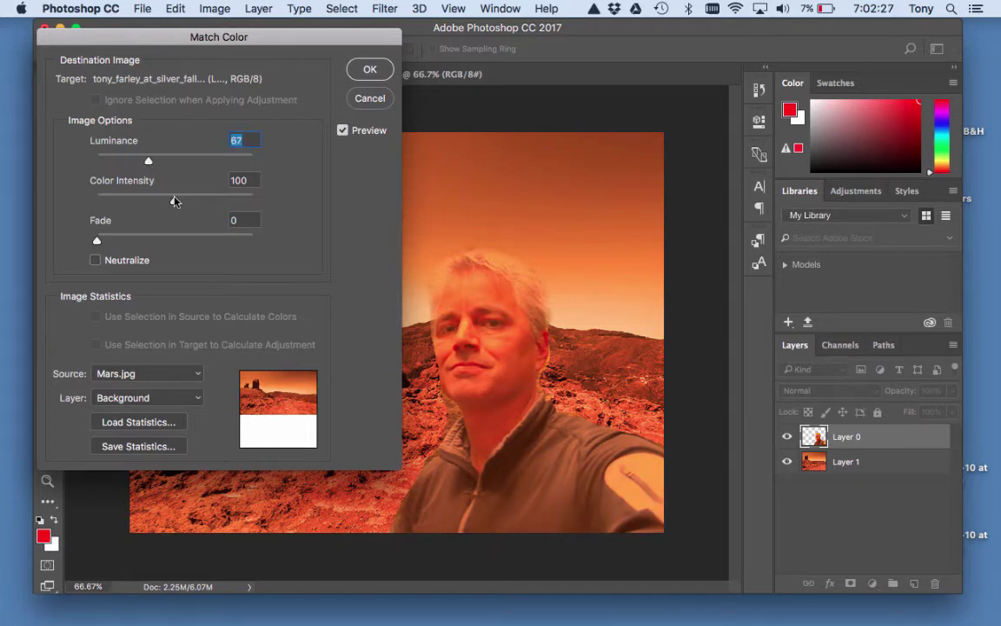
{"action": "left_click_drag", "start_coordinate": [96, 244], "coordinate": [154, 243]}
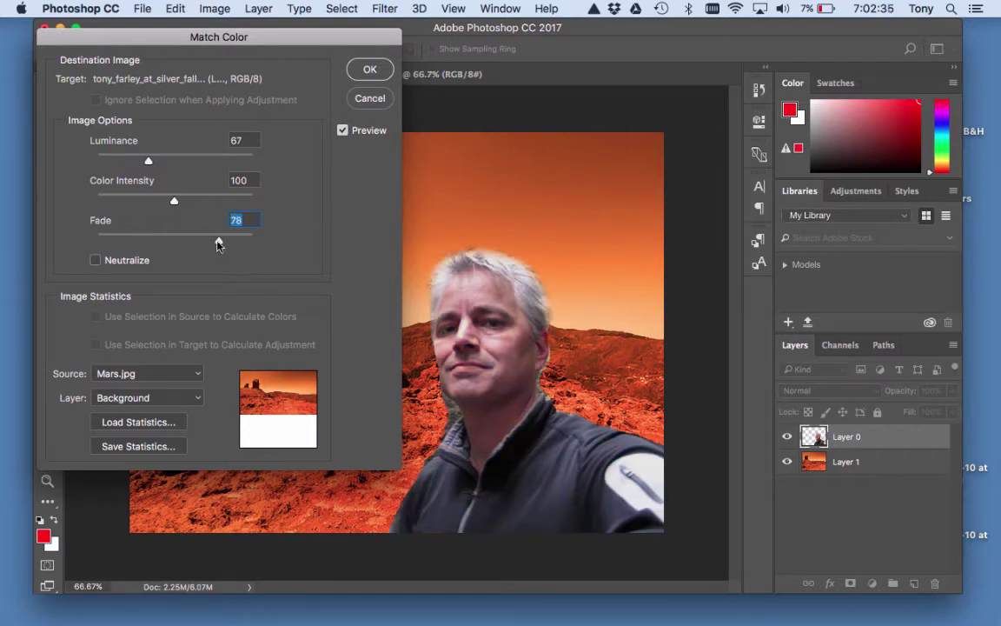
{"action": "left_click_drag", "start_coordinate": [207, 244], "coordinate": [197, 244]}
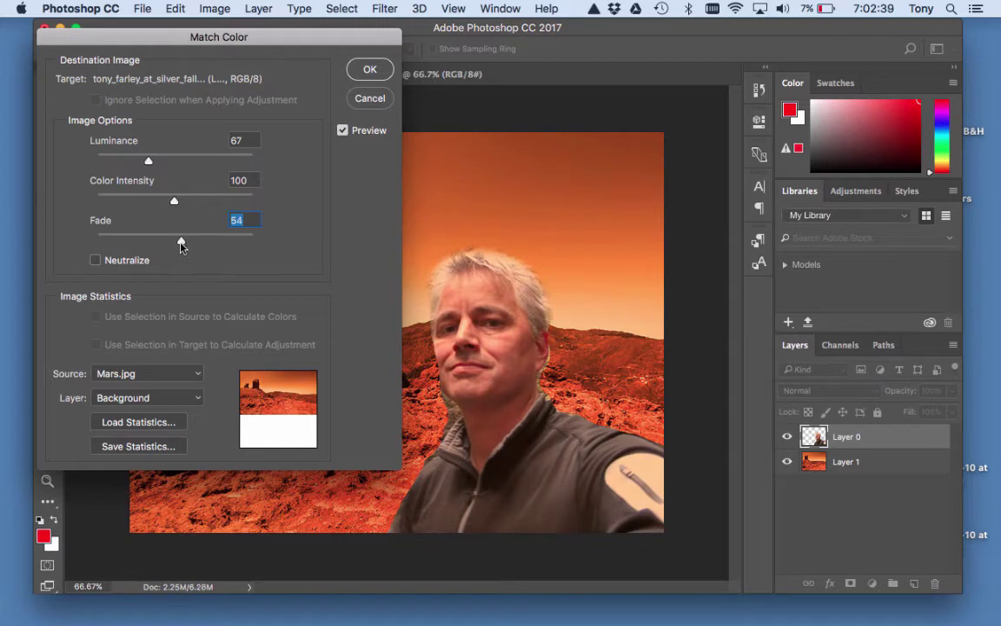
{"action": "left_click_drag", "start_coordinate": [181, 247], "coordinate": [149, 246]}
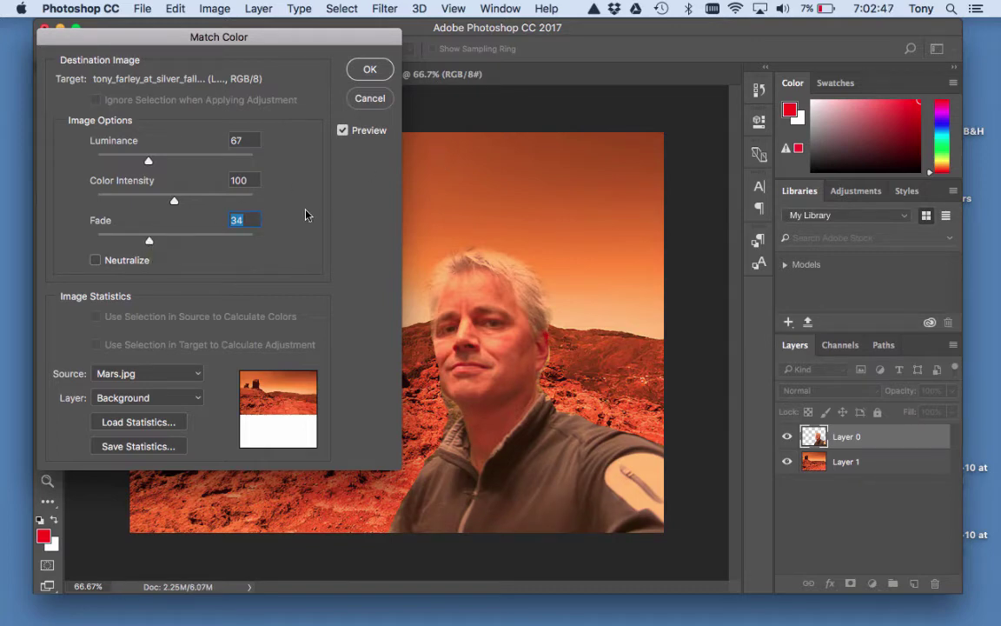
Toggle Preview to compare matched and original colours, then apply the match.
{"action": "left_click", "coordinate": [343, 130]}
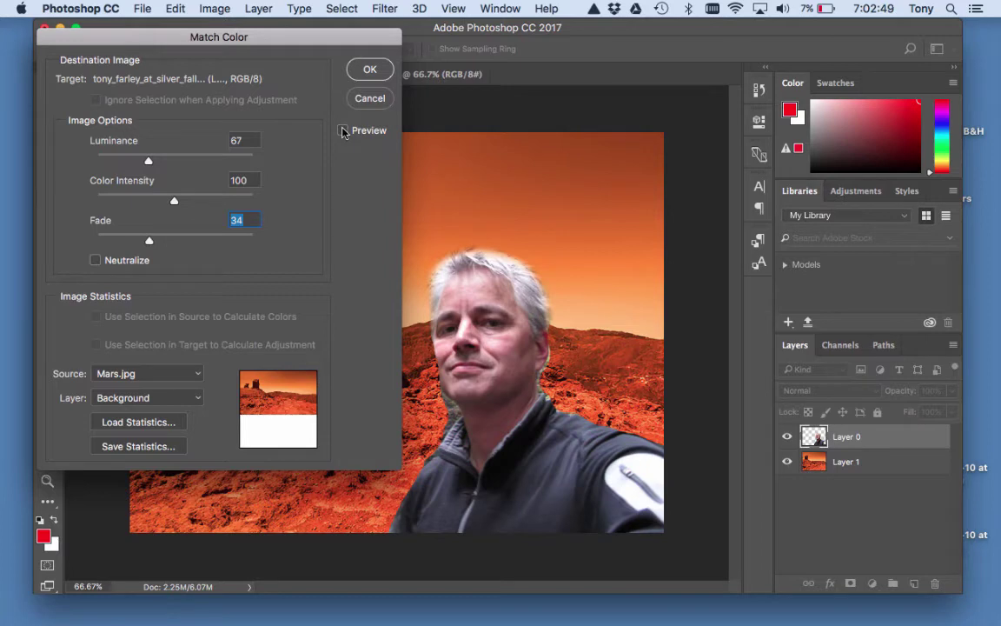
{"action": "left_click", "coordinate": [343, 130]}
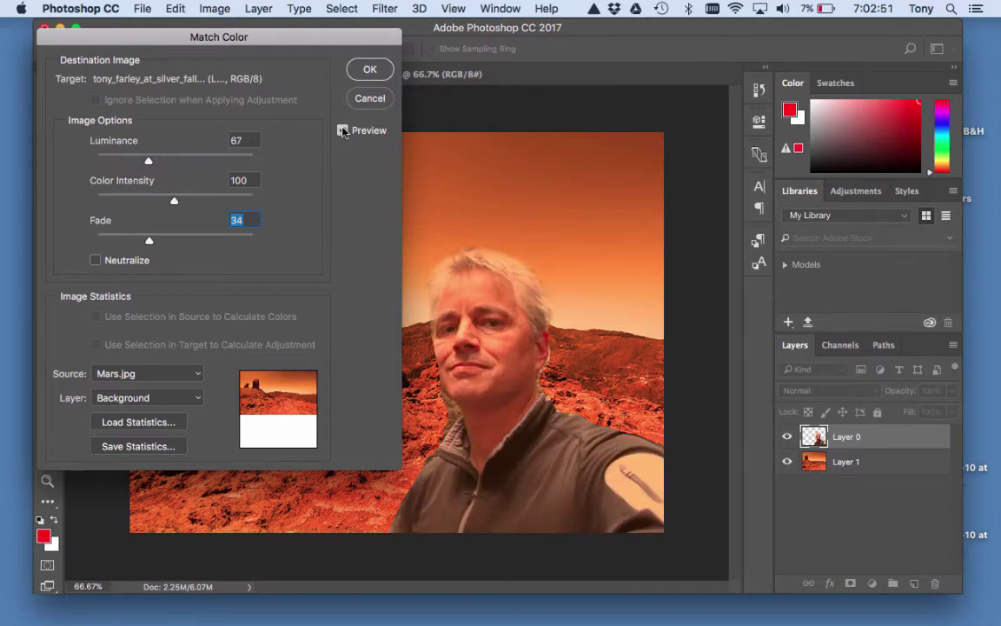
{"action": "left_click", "coordinate": [344, 131]}
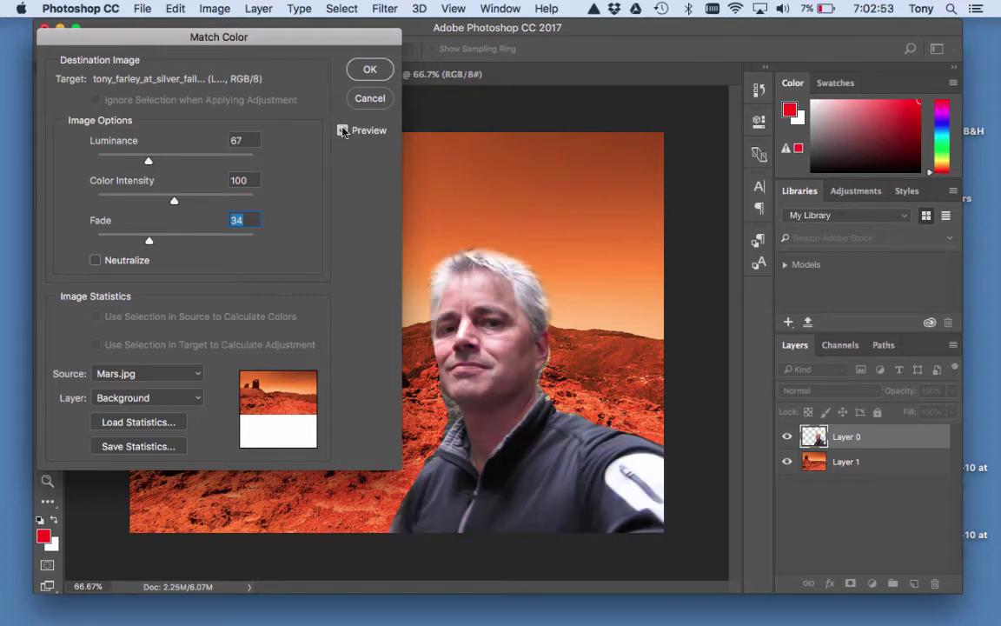
{"action": "left_click", "coordinate": [343, 130]}
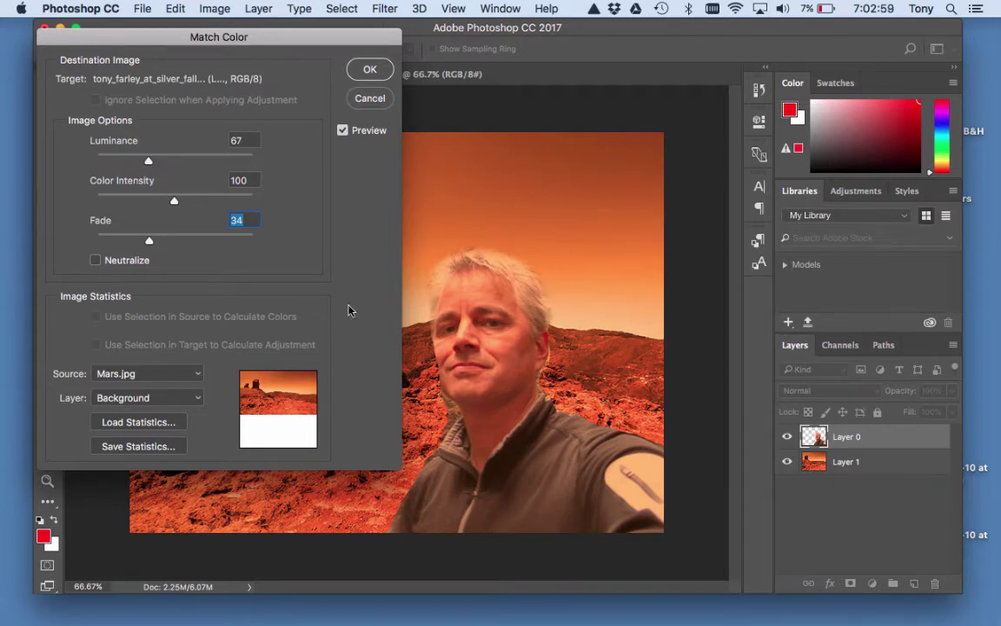
{"action": "left_click", "coordinate": [343, 131]}
{"action": "left_click", "coordinate": [344, 132]}
{"action": "left_click", "coordinate": [367, 71]}
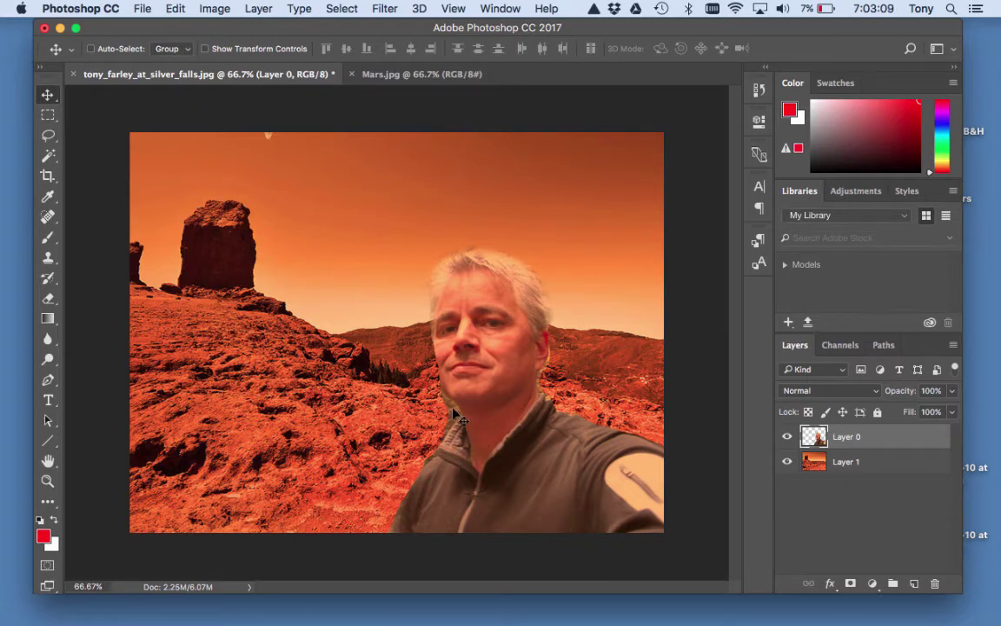
Zoom the composite to 200% and pan to the man's chin and neck edges.
{"action": "key", "text": "super"}
{"action": "key", "text": "super+equal"}
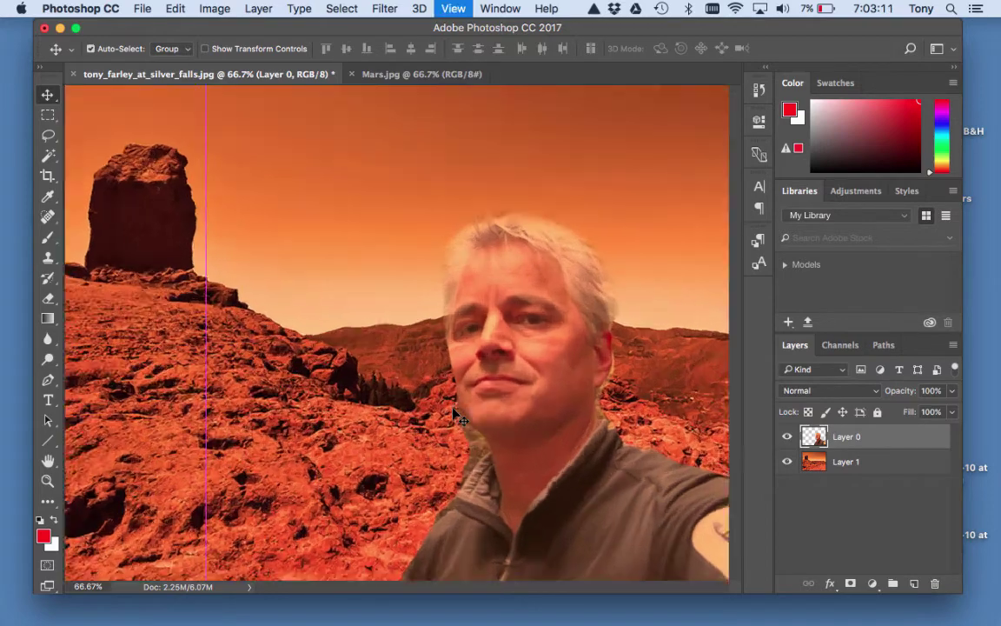
{"action": "key", "text": "super+equal"}
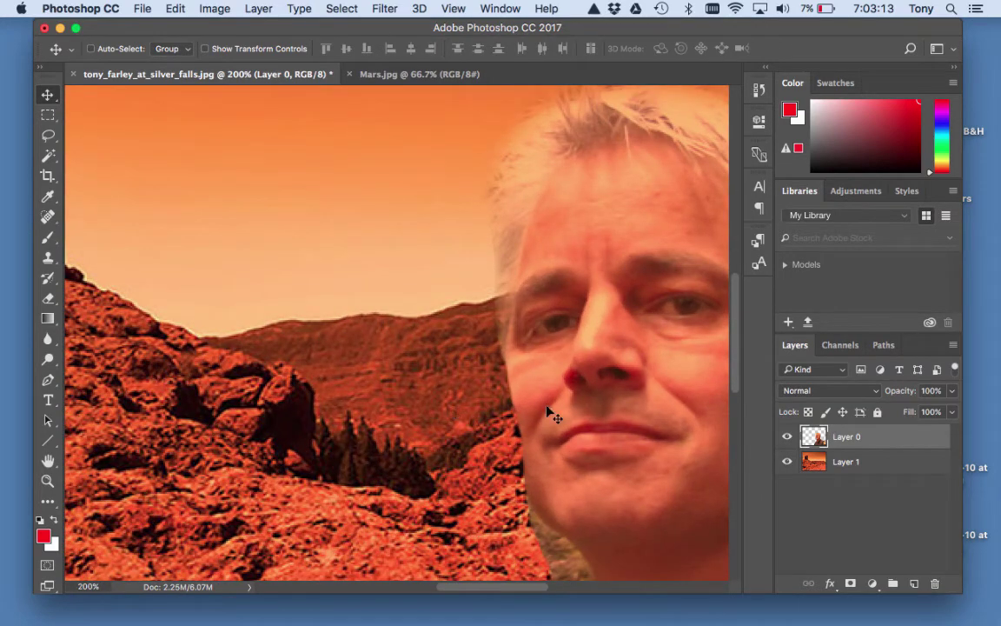
{"action": "left_click_drag", "start_coordinate": [599, 458], "coordinate": [435, 200]}
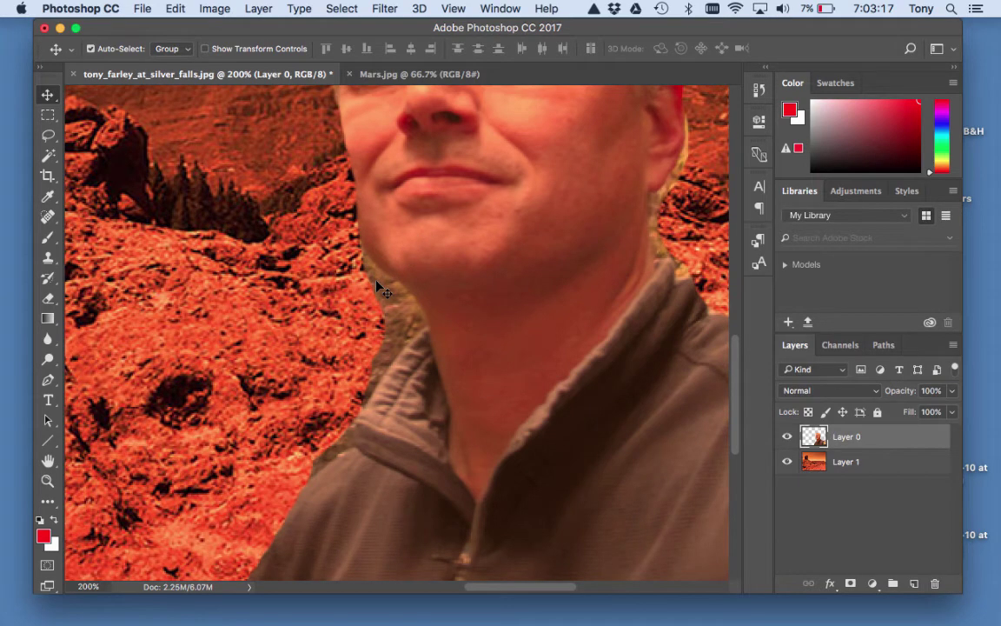
{"action": "key", "text": "super+equal"}
{"action": "key", "text": "super+minus"}
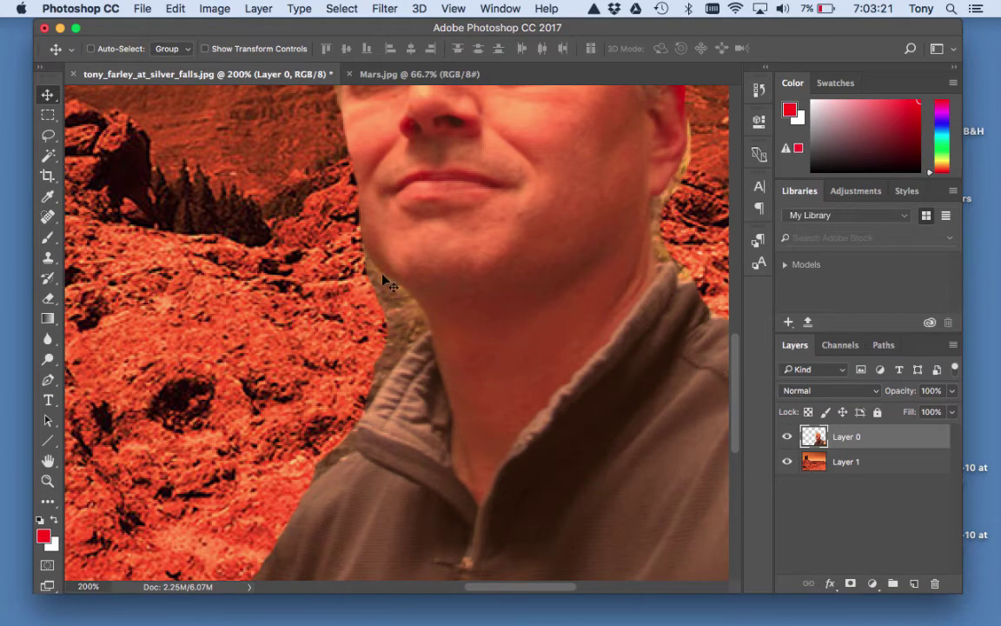
{"action": "left_click_drag", "start_coordinate": [533, 263], "coordinate": [465, 337]}
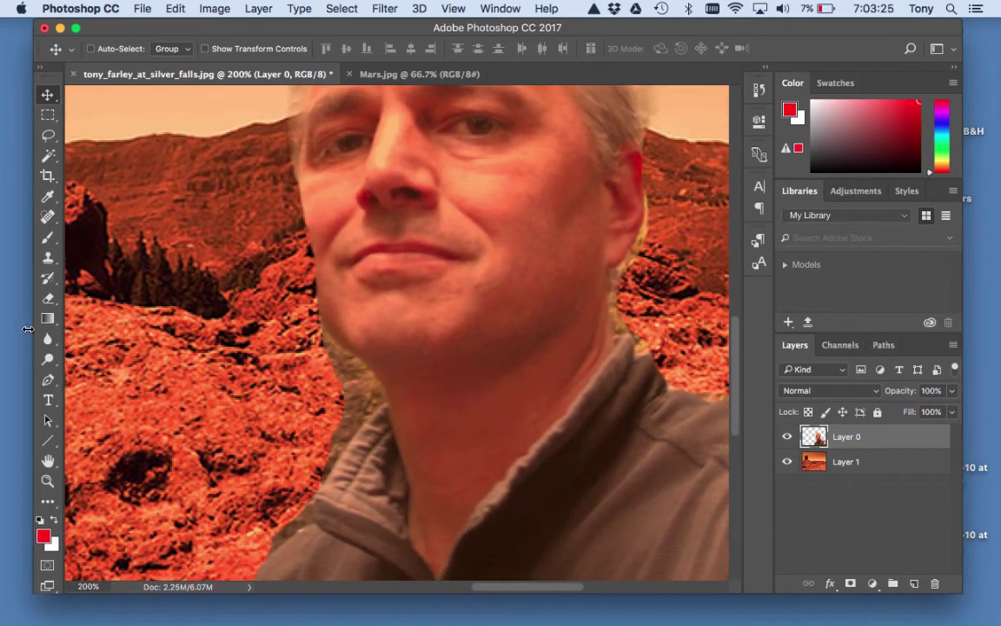
Erase the grey halo beside the neck and jaw with a smaller Eraser brush.
{"action": "left_click", "coordinate": [49, 299]}
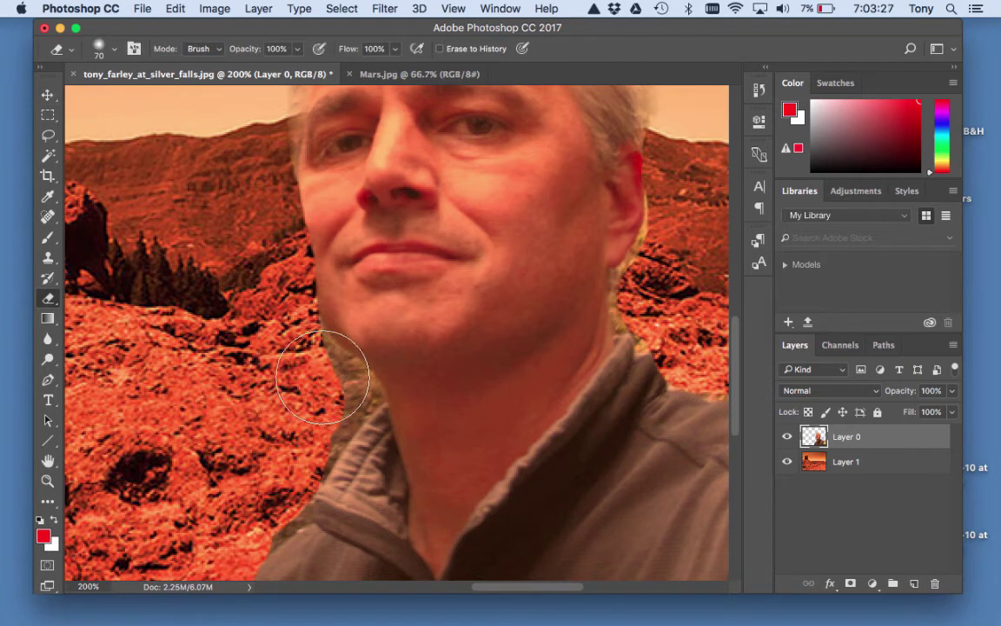
{"action": "key", "text": "bracketleft"}
{"action": "key", "text": "bracketleft"}
{"action": "key", "text": "bracketleft"}
{"action": "mouse_move", "coordinate": [337, 376]}
{"action": "left_mouse_down"}
{"action": "mouse_move", "coordinate": [315, 447]}
{"action": "mouse_move", "coordinate": [359, 387]}
{"action": "mouse_move", "coordinate": [314, 344]}
{"action": "mouse_move", "coordinate": [299, 306]}
{"action": "mouse_move", "coordinate": [309, 342]}
{"action": "mouse_move", "coordinate": [339, 370]}
{"action": "mouse_move", "coordinate": [302, 483]}
{"action": "left_mouse_up"}
{"action": "key", "text": "bracketleft"}
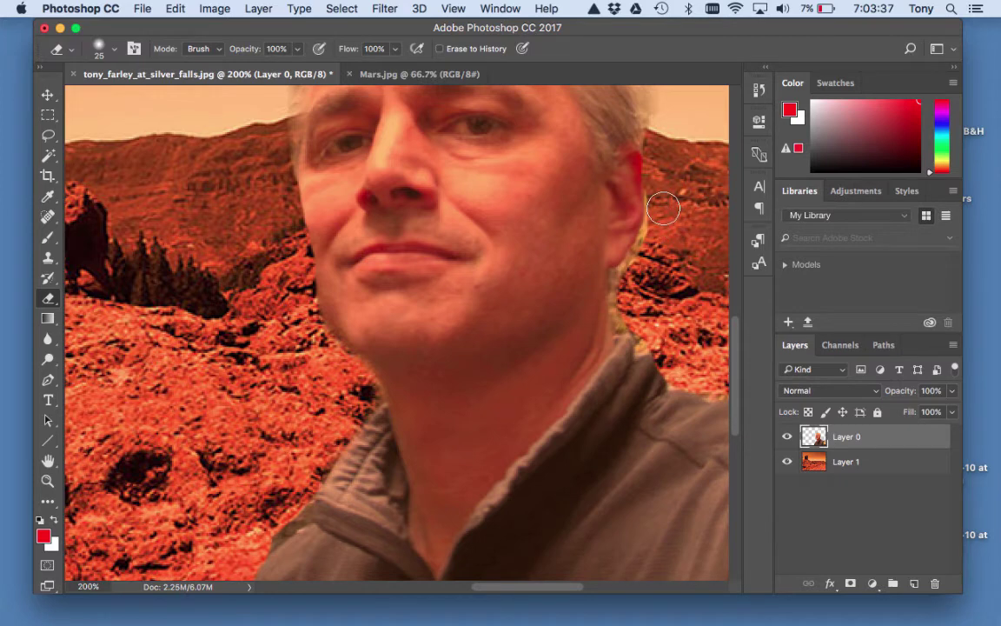
{"action": "mouse_move", "coordinate": [649, 249]}
{"action": "left_mouse_down"}
{"action": "mouse_move", "coordinate": [622, 282]}
{"action": "mouse_move", "coordinate": [632, 321]}
{"action": "left_mouse_up"}
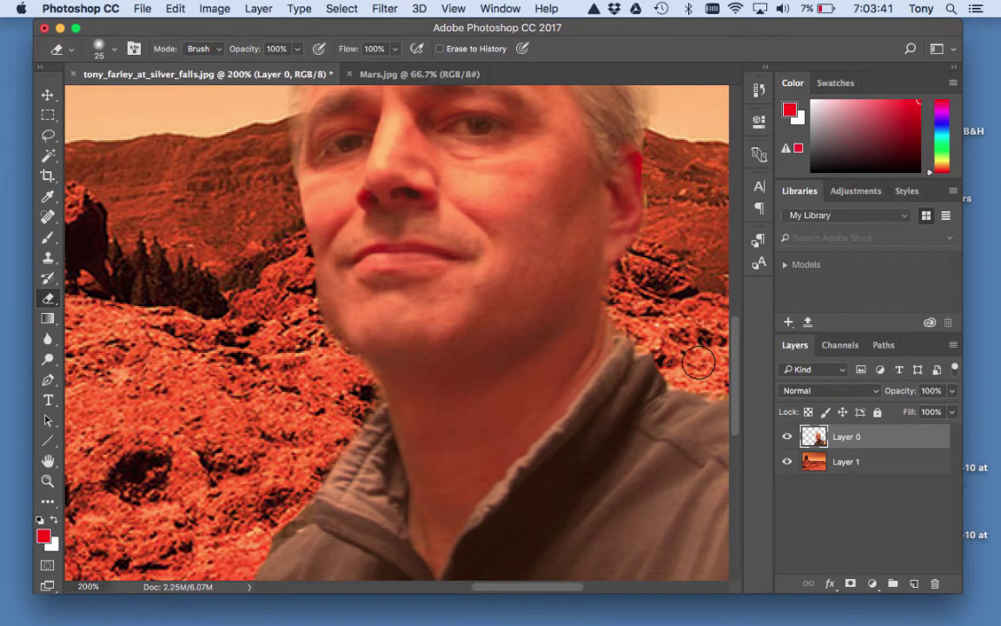
Pan up to the head, where eraser streaks cross the forehead, eyes and hair.
{"action": "left_click_drag", "start_coordinate": [619, 165], "coordinate": [534, 443]}
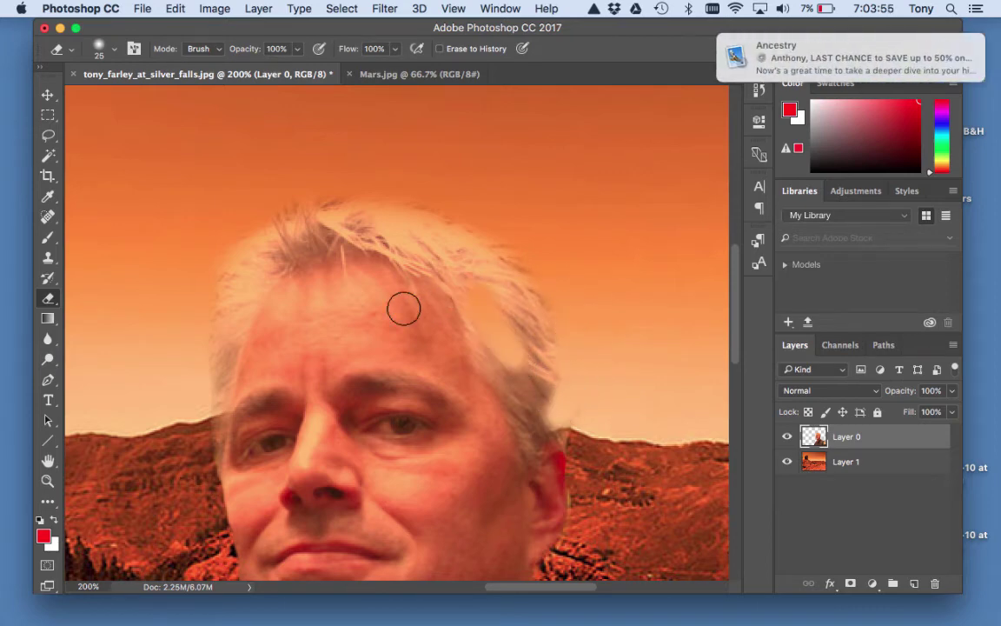
{"action": "left_click_drag", "start_coordinate": [402, 306], "coordinate": [402, 416]}
{"action": "mouse_move", "coordinate": [395, 453]}
{"action": "left_mouse_down"}
{"action": "mouse_move", "coordinate": [561, 476]}
{"action": "mouse_move", "coordinate": [608, 475]}
{"action": "mouse_move", "coordinate": [613, 465]}
{"action": "mouse_move", "coordinate": [618, 427]}
{"action": "mouse_move", "coordinate": [454, 395]}
{"action": "left_mouse_up"}
{"action": "left_click_drag", "start_coordinate": [360, 215], "coordinate": [351, 251]}
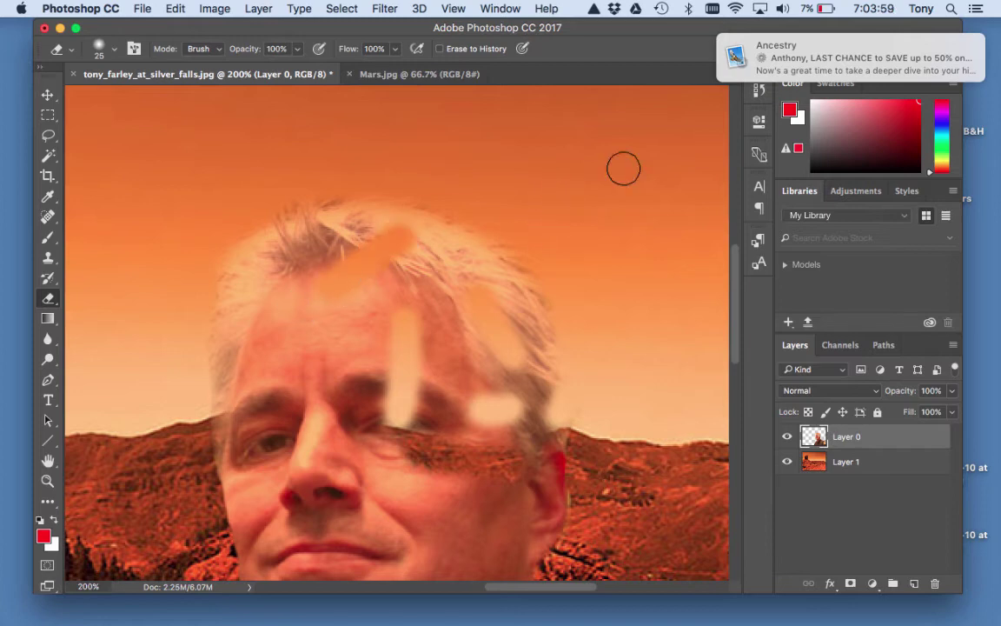
{"action": "left_click_drag", "start_coordinate": [622, 28], "coordinate": [570, 32]}
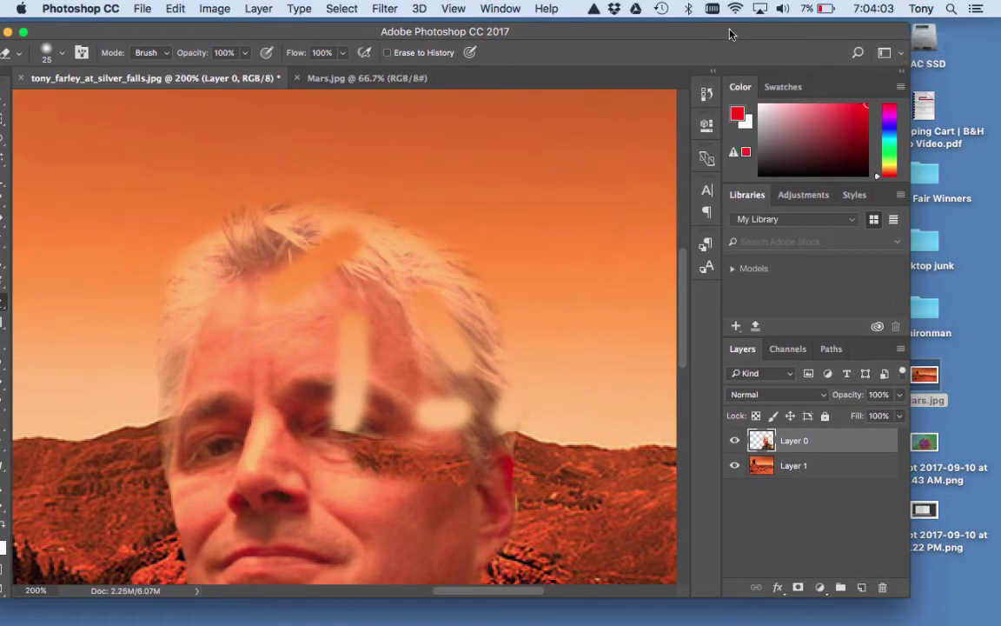
{"action": "left_click_drag", "start_coordinate": [730, 31], "coordinate": [753, 35]}
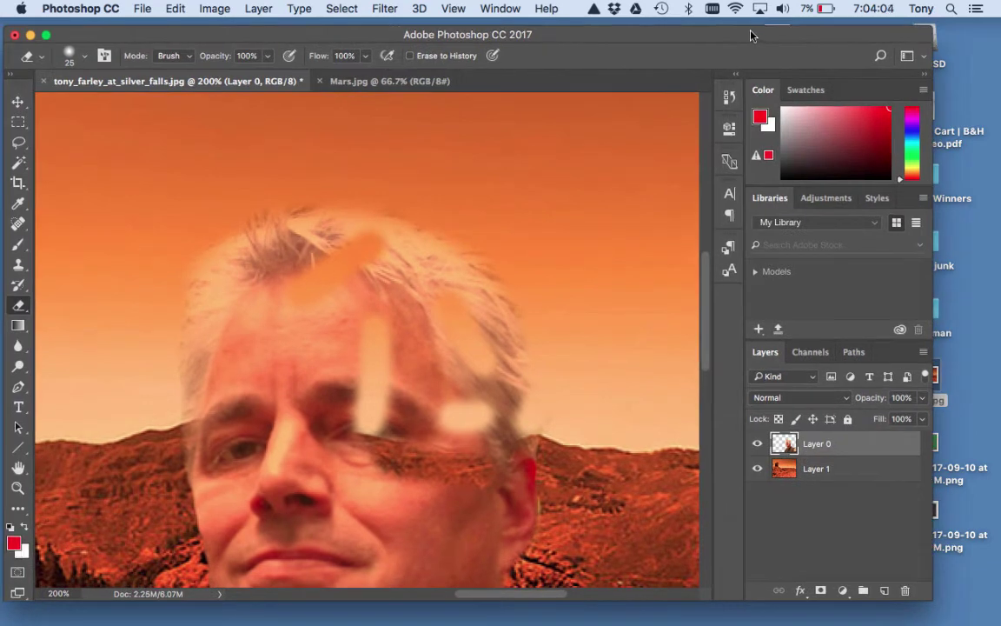
Step back six Eraser states in the History panel to remove the stray strokes.
{"action": "left_click", "coordinate": [730, 100]}
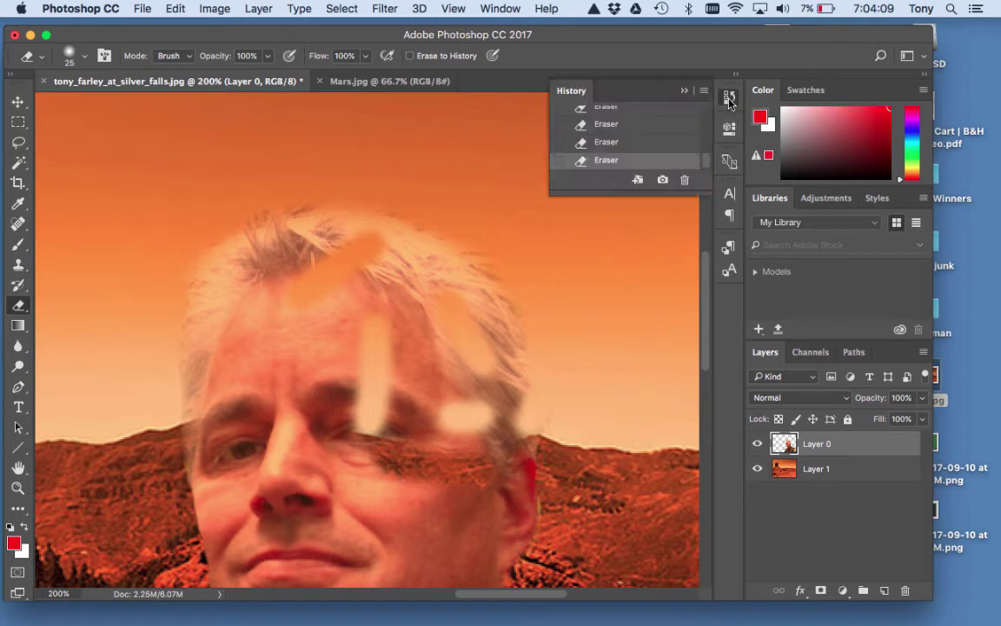
{"action": "mouse_move", "coordinate": [705, 190]}
{"action": "left_mouse_down"}
{"action": "mouse_move", "coordinate": [678, 435]}
{"action": "mouse_move", "coordinate": [650, 522]}
{"action": "left_mouse_up"}
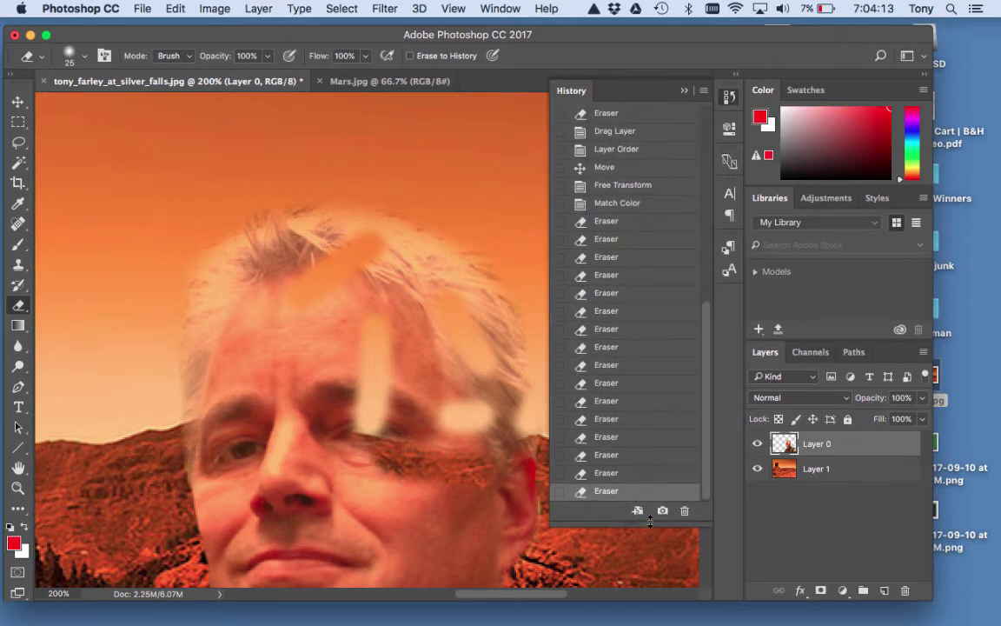
{"action": "left_click", "coordinate": [627, 473]}
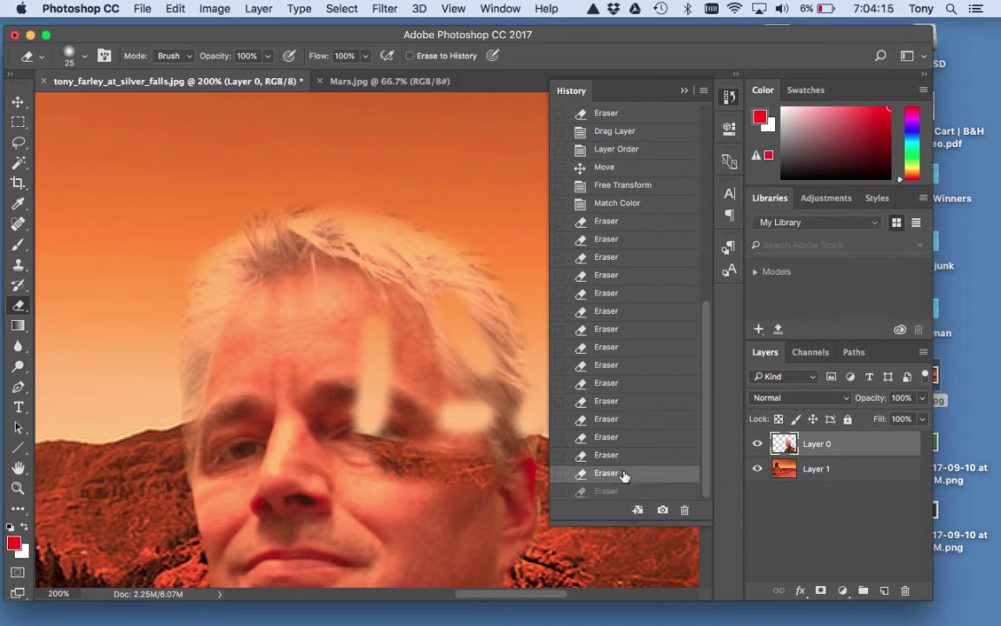
{"action": "left_click", "coordinate": [630, 455]}
{"action": "left_click", "coordinate": [631, 419]}
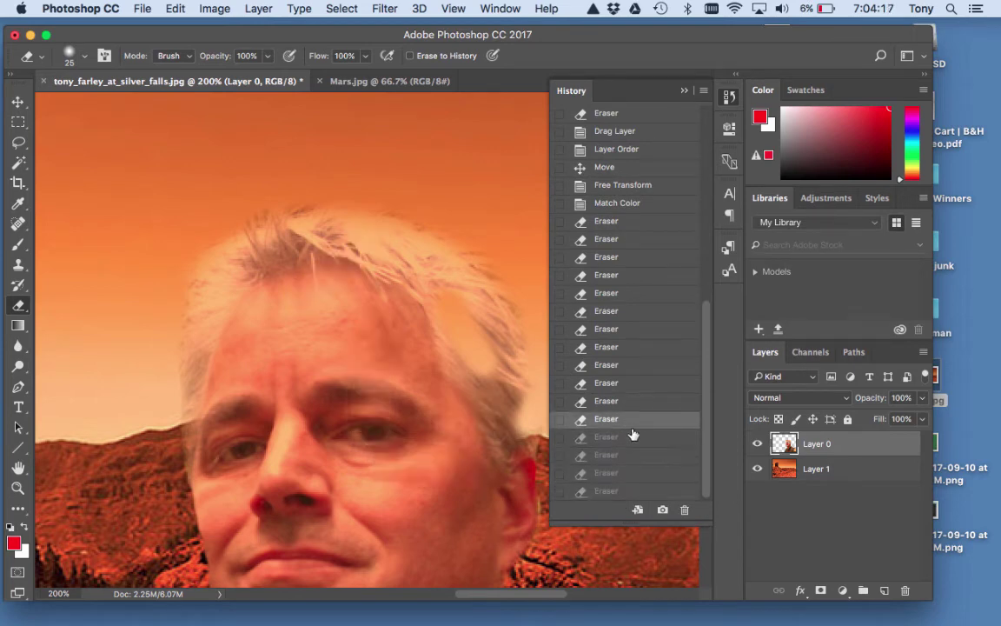
{"action": "left_click", "coordinate": [630, 400]}
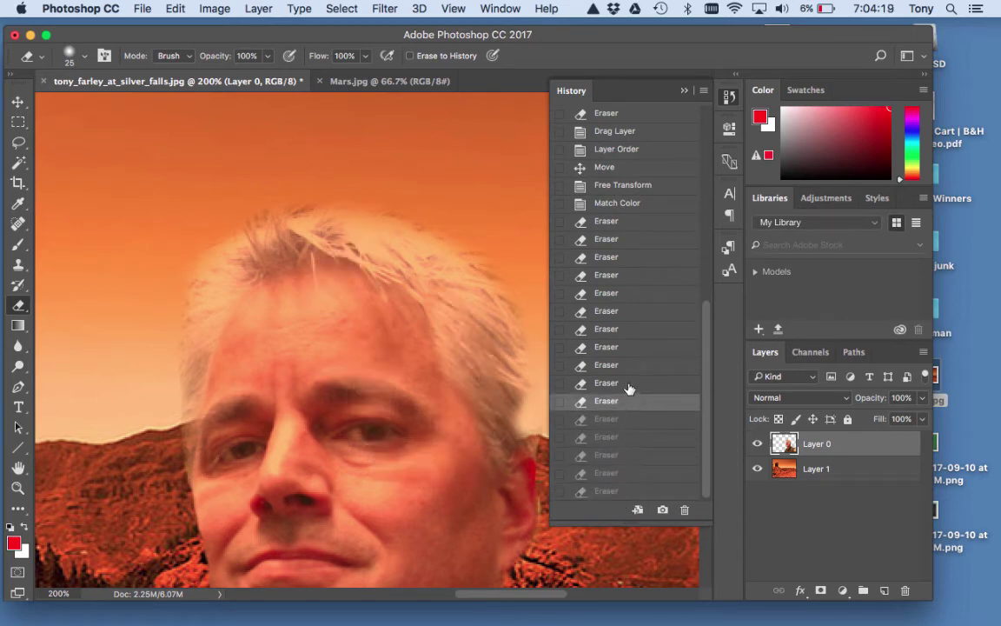
{"action": "left_click", "coordinate": [632, 384]}
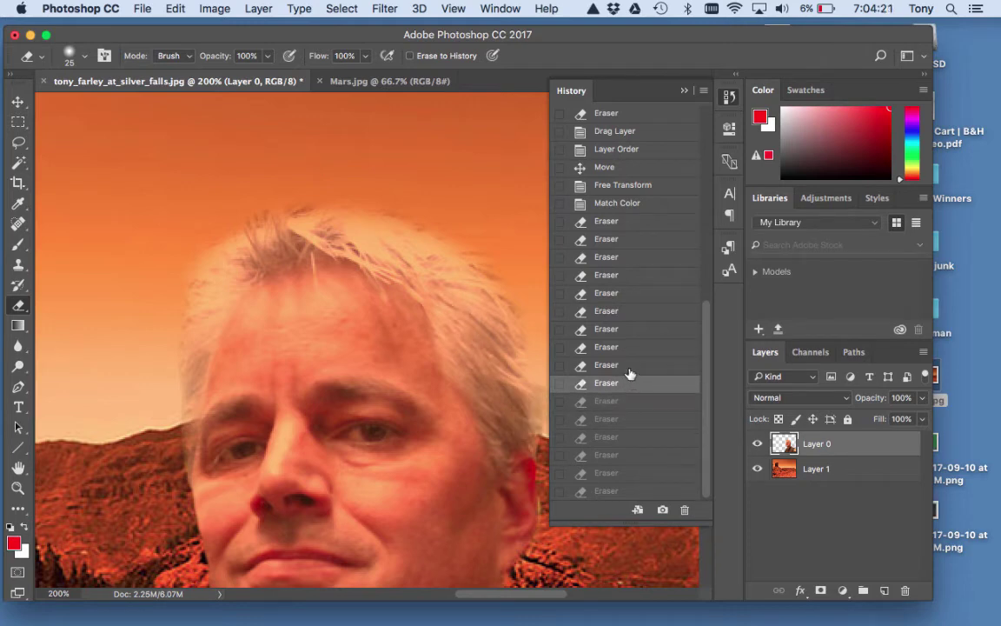
{"action": "left_click", "coordinate": [631, 366]}
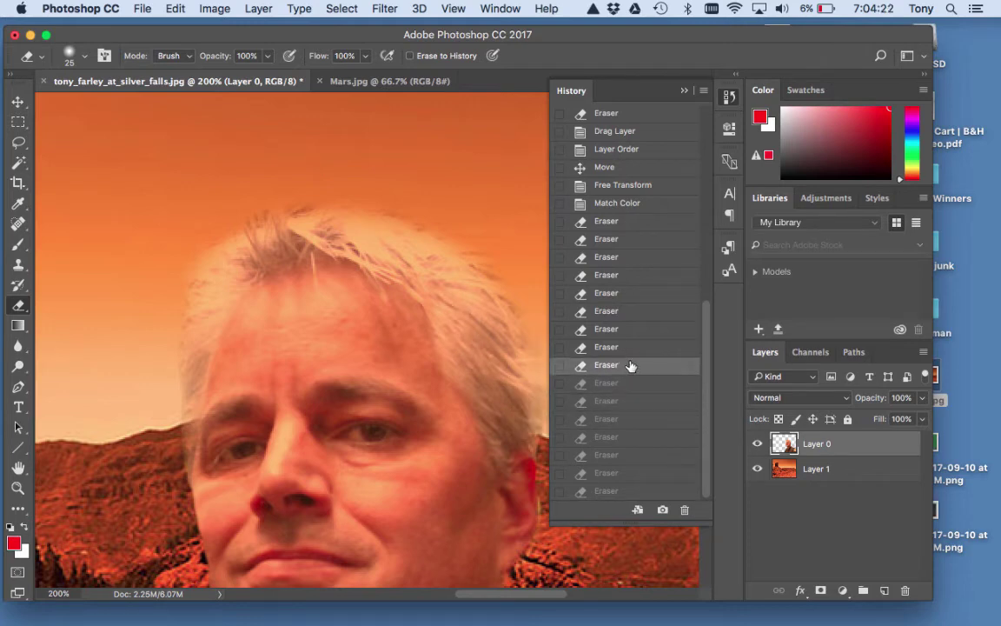
{"action": "left_click", "coordinate": [684, 90]}
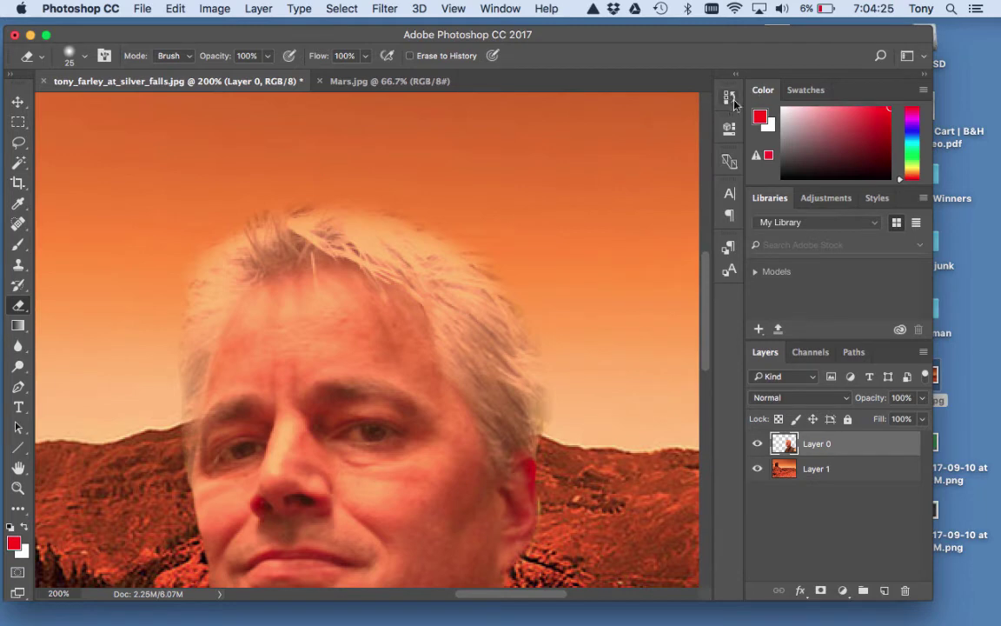
{"action": "left_click", "coordinate": [729, 97]}
{"action": "left_click", "coordinate": [684, 90]}
Zoom out and start Save As with the name afarley_erasure_001.
{"action": "key", "text": "super+minus"}
{"action": "key", "text": "super+minus"}
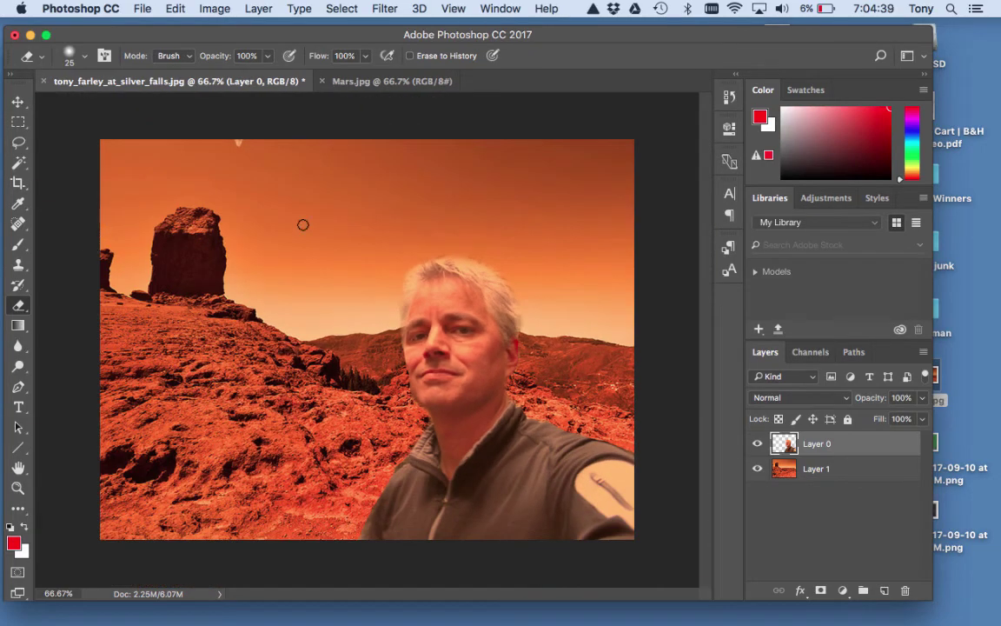
{"action": "left_click", "coordinate": [141, 7]}
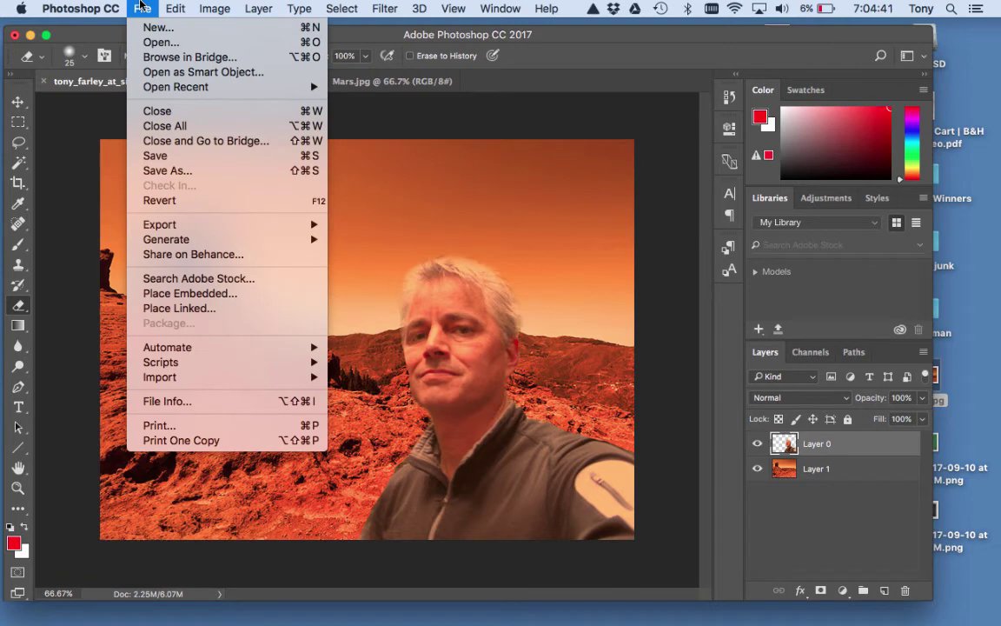
{"action": "left_click", "coordinate": [156, 172]}
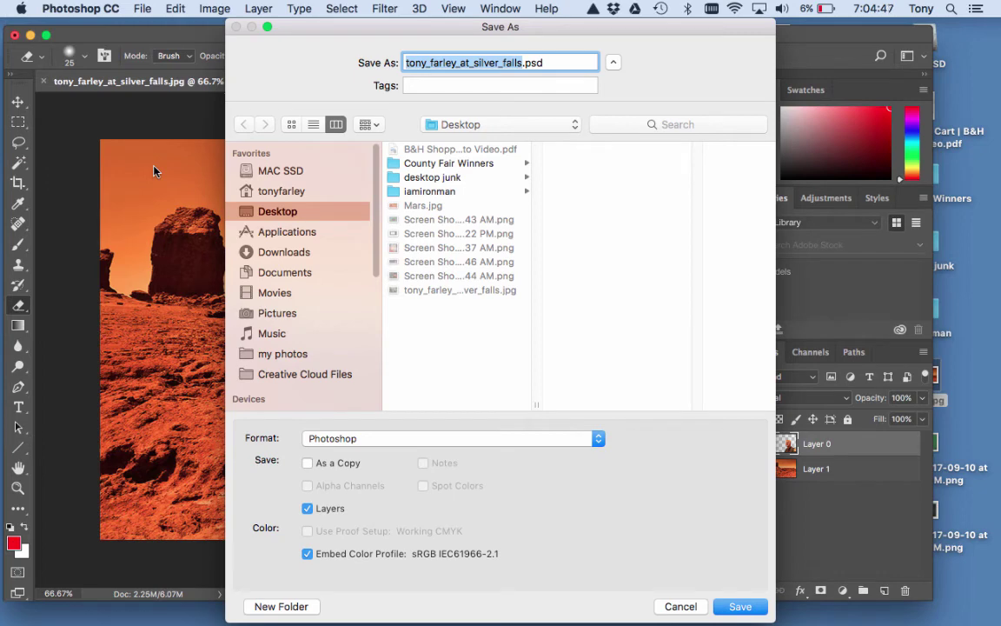
{"action": "type", "text": "afarley"}
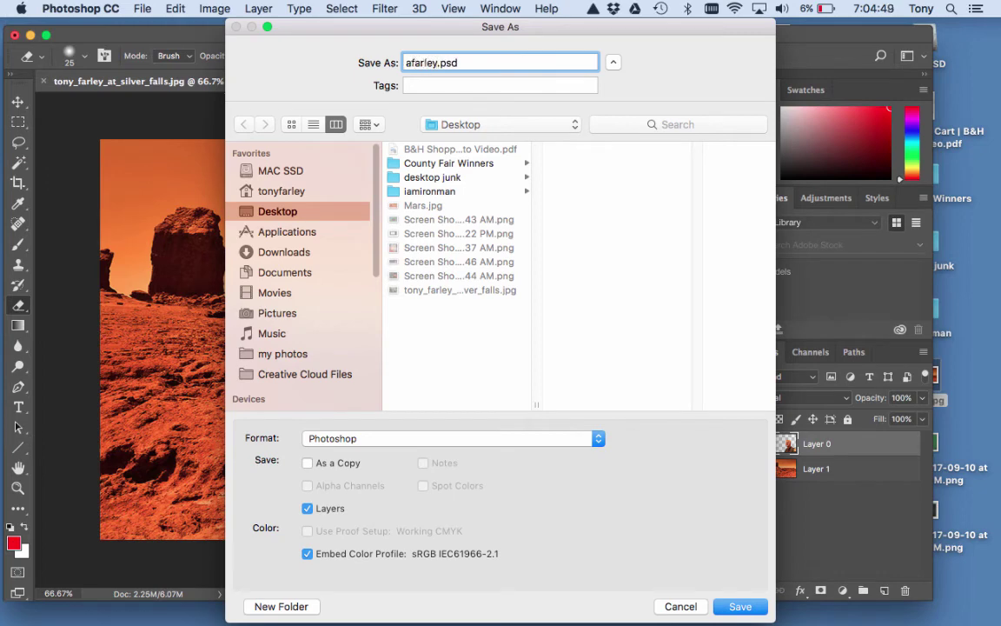
{"action": "type", "text": "_erasure_001"}
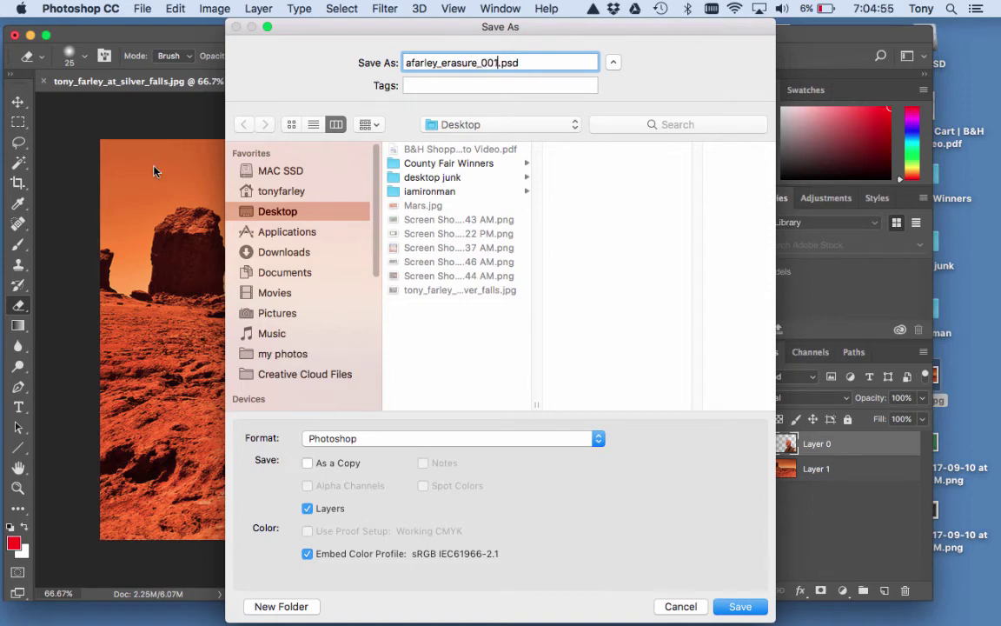
Create a new folder named Photoshop- in Documents.
{"action": "left_click", "coordinate": [285, 273]}
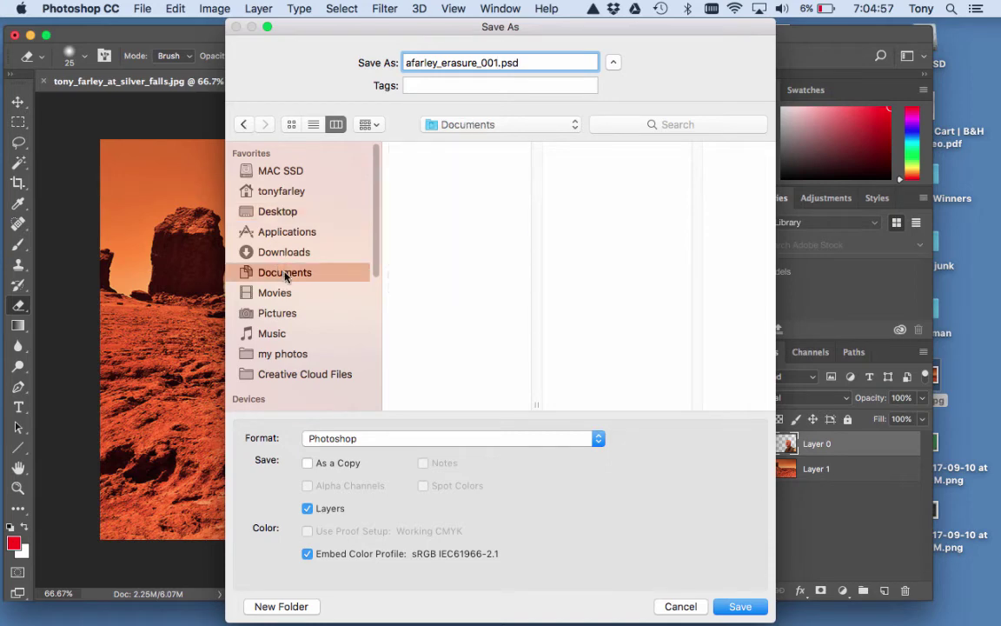
{"action": "left_click", "coordinate": [294, 608]}
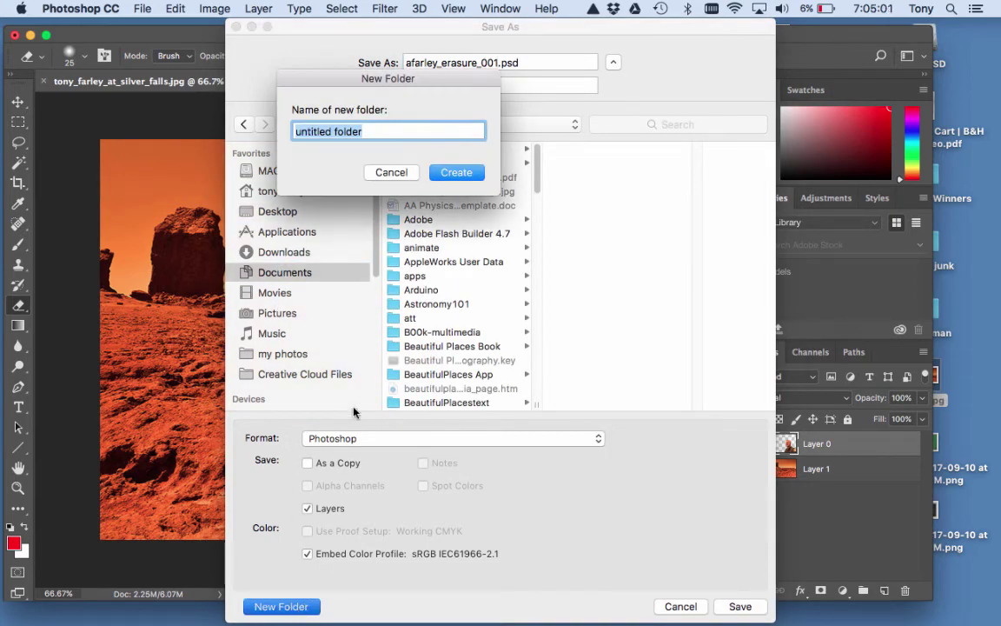
{"action": "type", "text": "Photosh"}
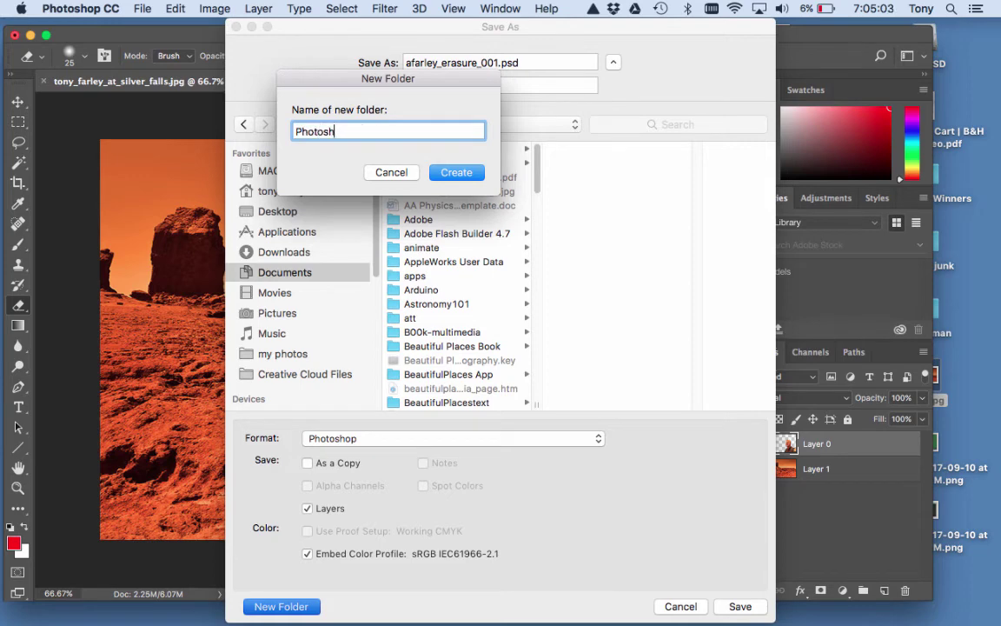
{"action": "type", "text": "op"}
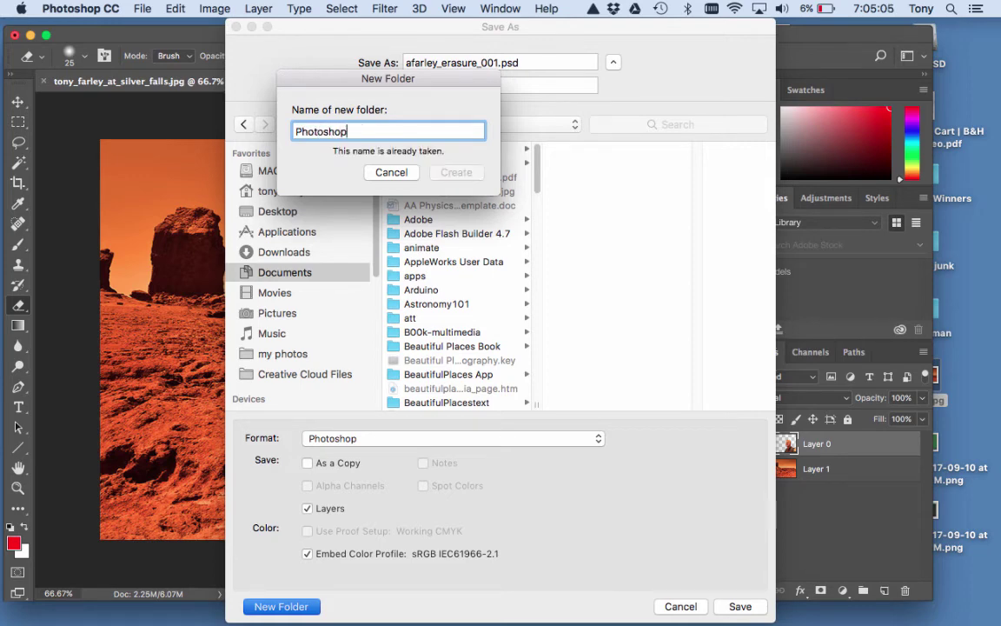
{"action": "type", "text": "-"}
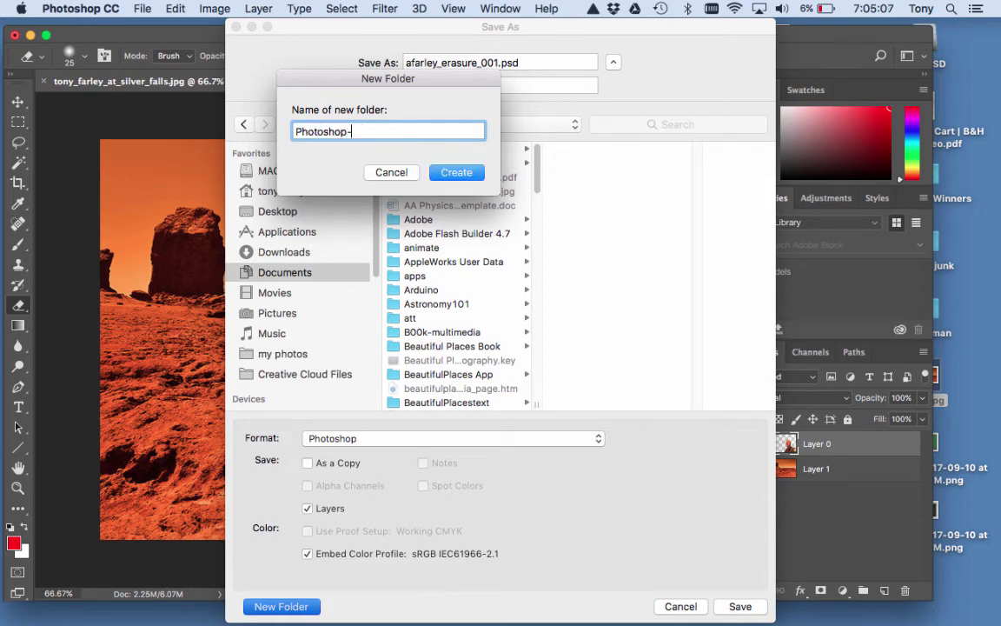
{"action": "left_click", "coordinate": [457, 174]}
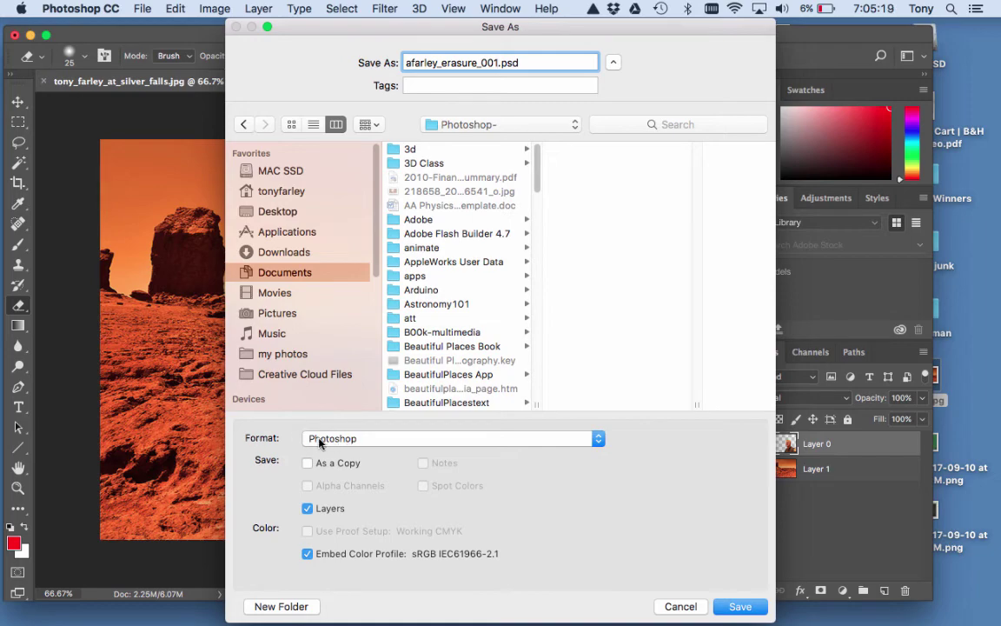
Select the Photoshop- folder and save the layered PSD there.
{"action": "left_click_drag", "start_coordinate": [560, 39], "coordinate": [534, 490]}
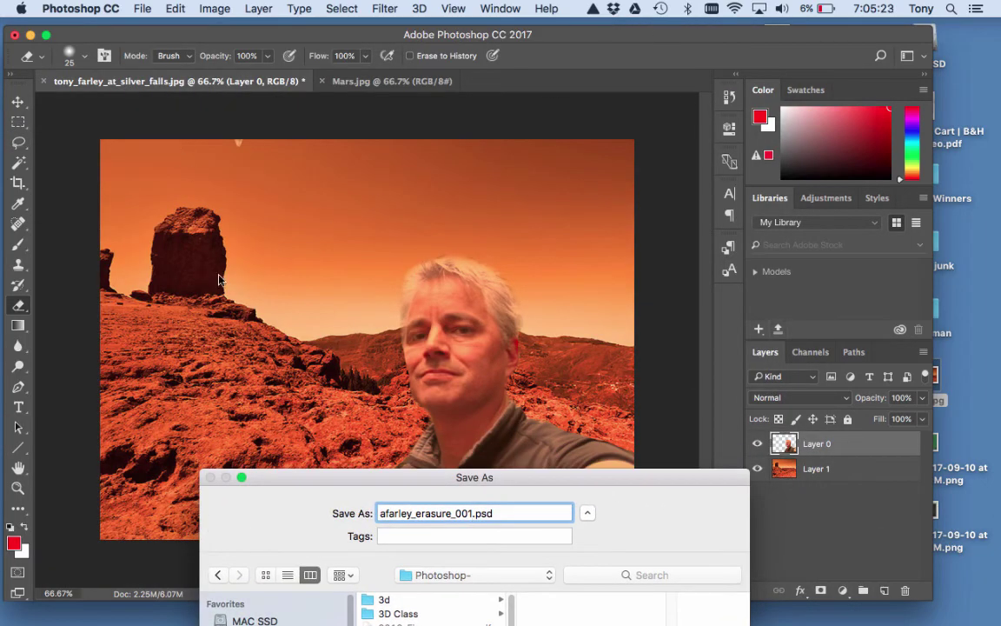
{"action": "left_click_drag", "start_coordinate": [353, 476], "coordinate": [393, 19]}
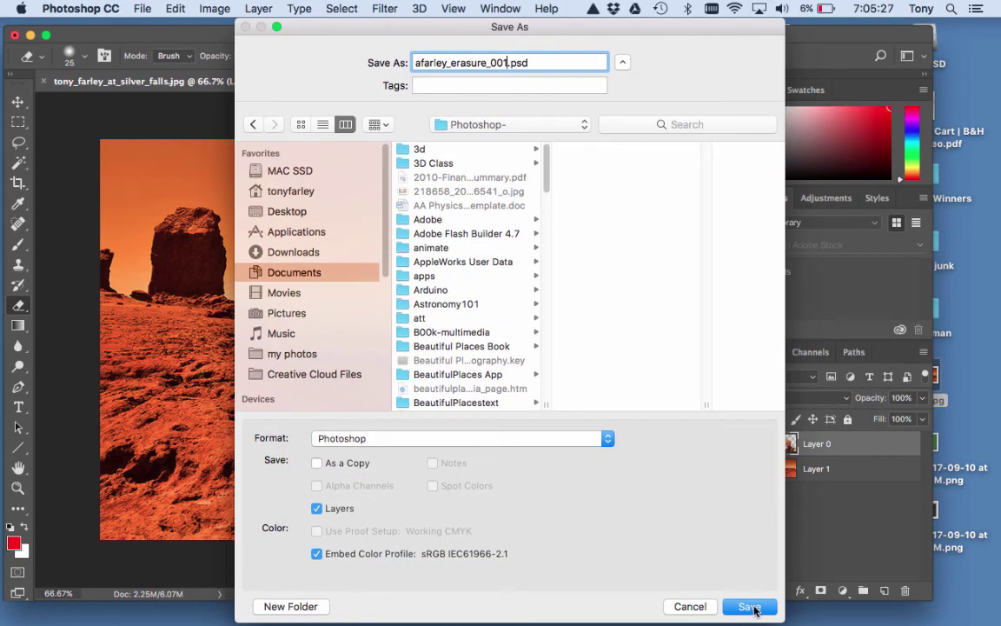
{"action": "scroll", "coordinate": [422, 228], "scroll_direction": "down", "scroll_amount": 5}
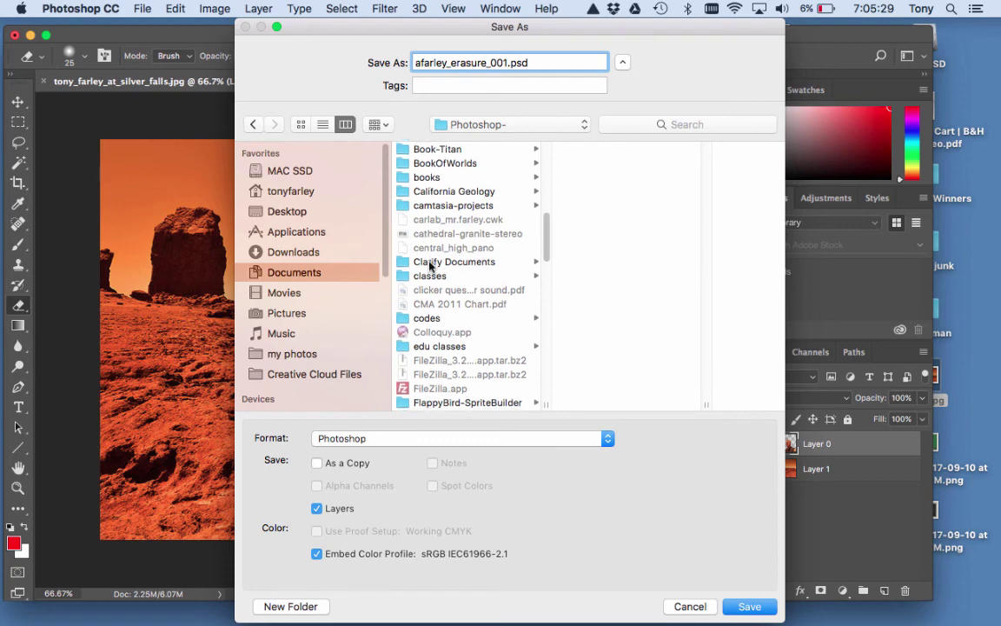
{"action": "scroll", "coordinate": [428, 266], "scroll_direction": "down", "scroll_amount": 10}
{"action": "left_click", "coordinate": [428, 290]}
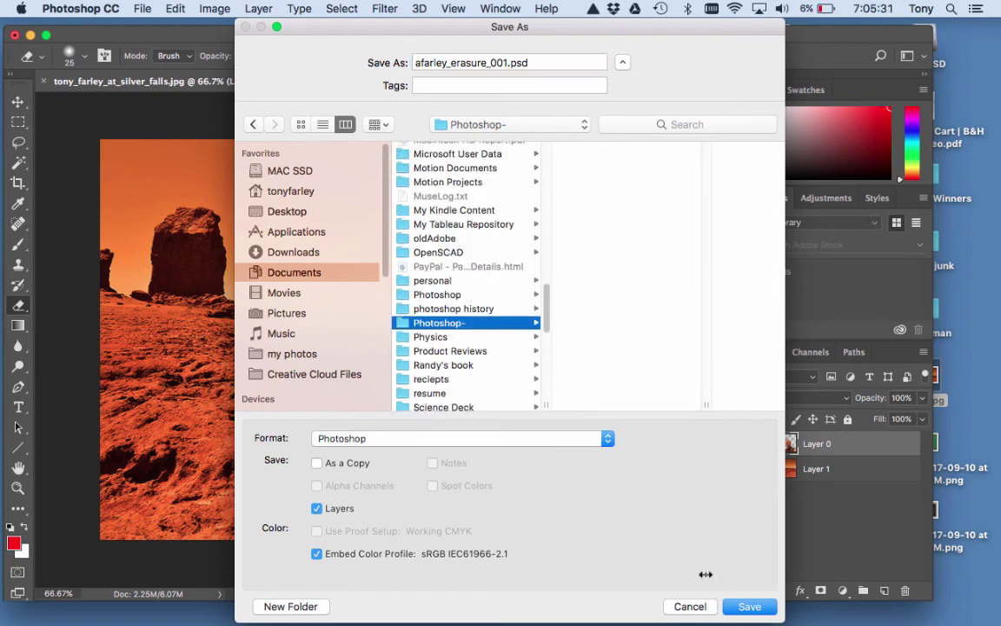
{"action": "left_click", "coordinate": [751, 606]}
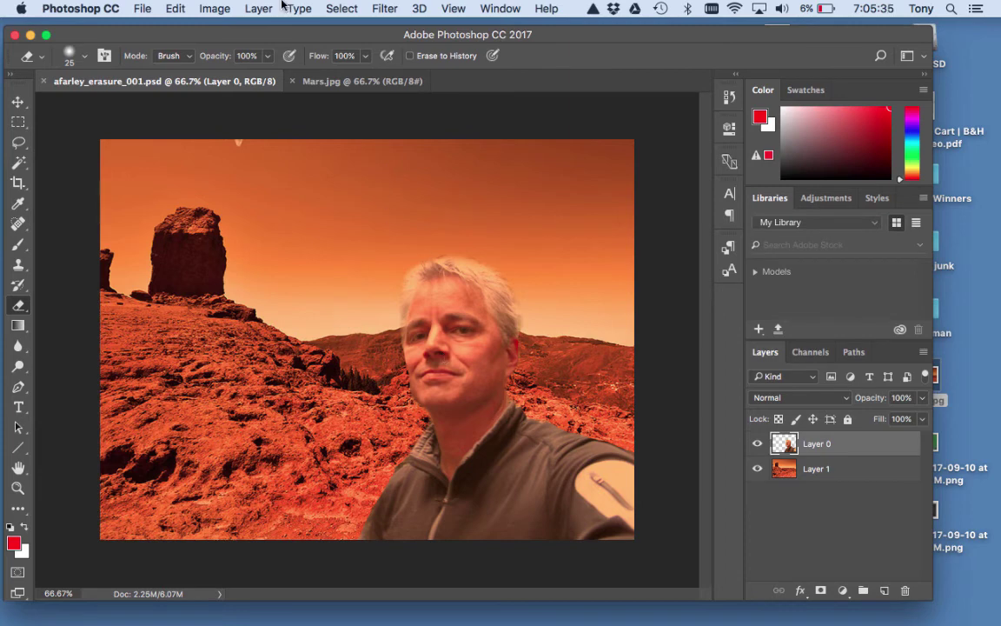
Save a copy as afarley_erasure_001 in JPEG format, bringing up JPEG Options.
{"action": "left_click", "coordinate": [141, 9]}
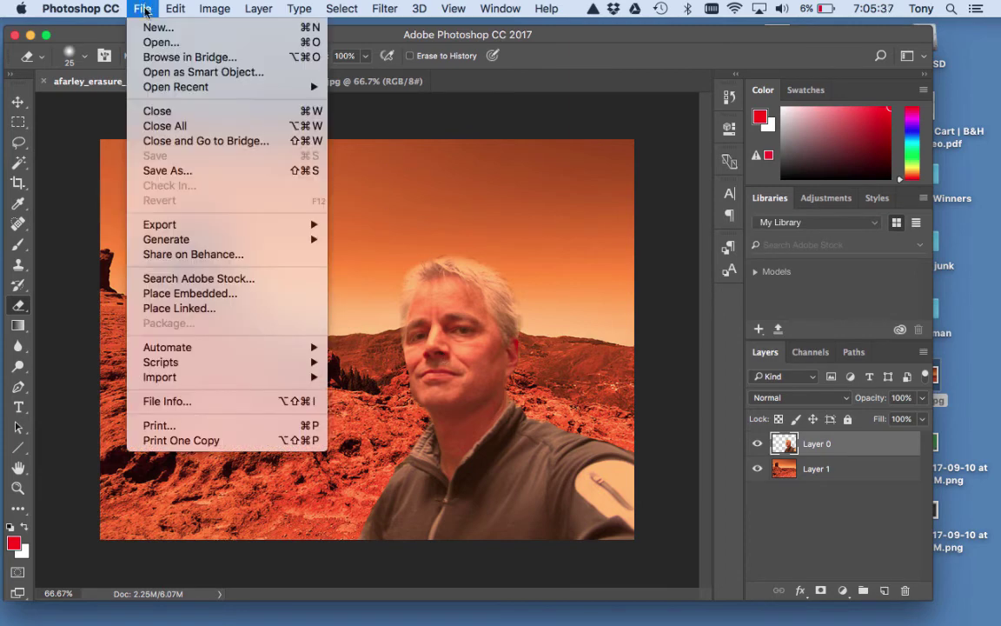
{"action": "left_click", "coordinate": [168, 172]}
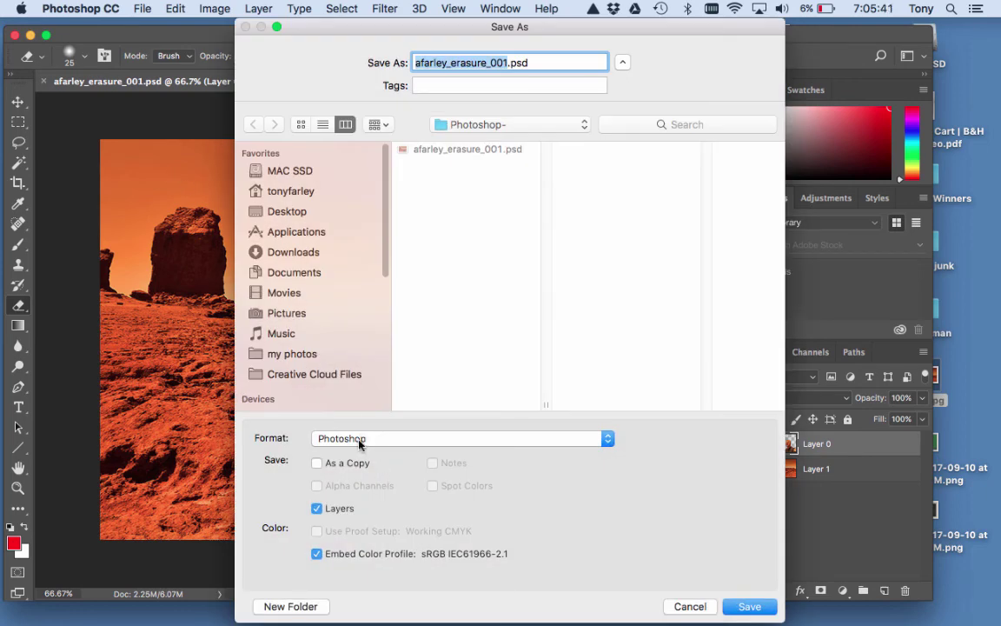
{"action": "left_click", "coordinate": [366, 440]}
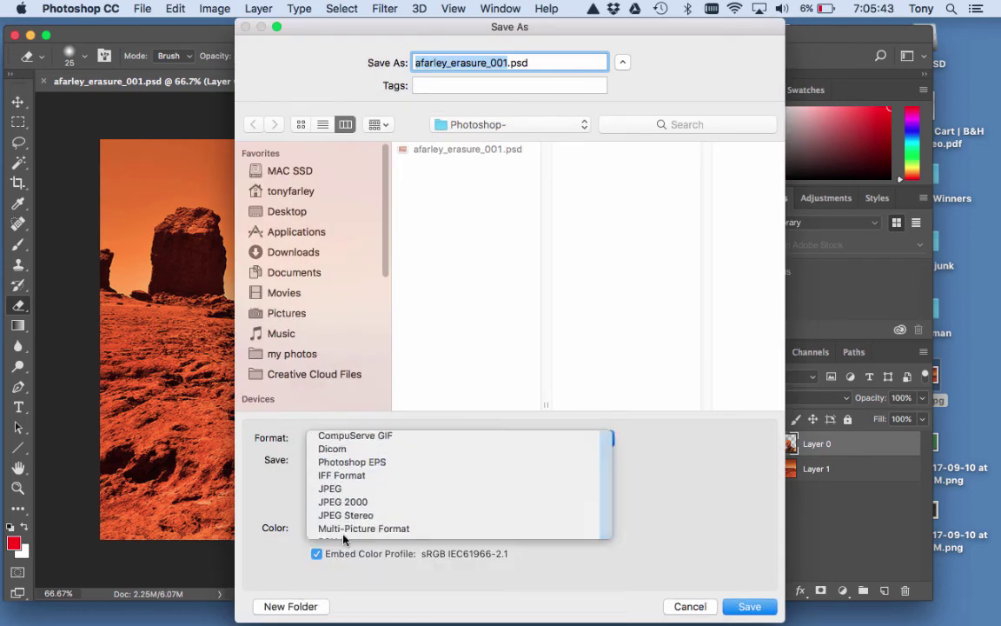
{"action": "left_click", "coordinate": [343, 534]}
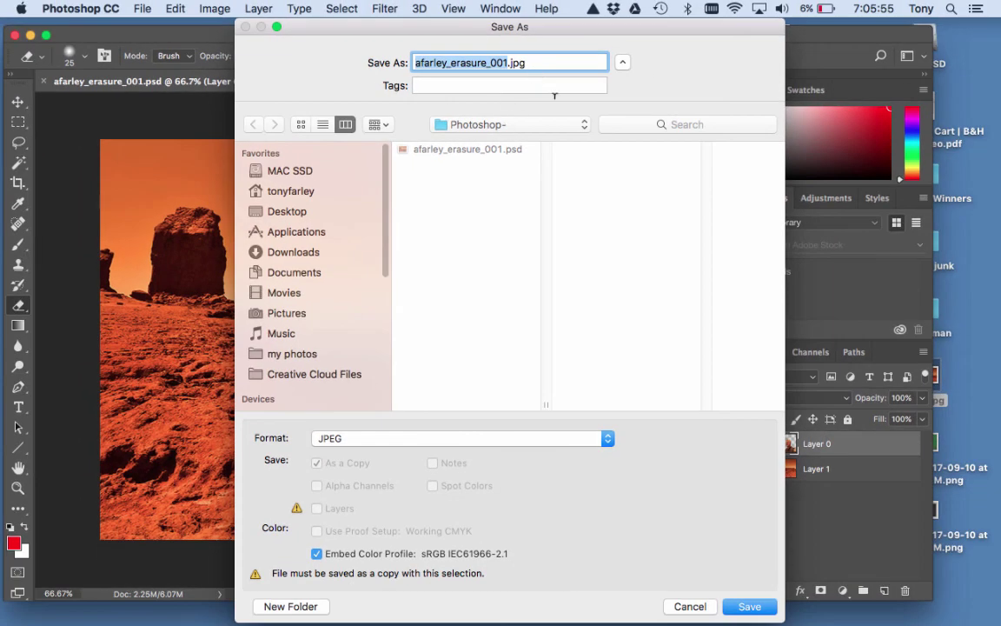
{"action": "left_click", "coordinate": [326, 438]}
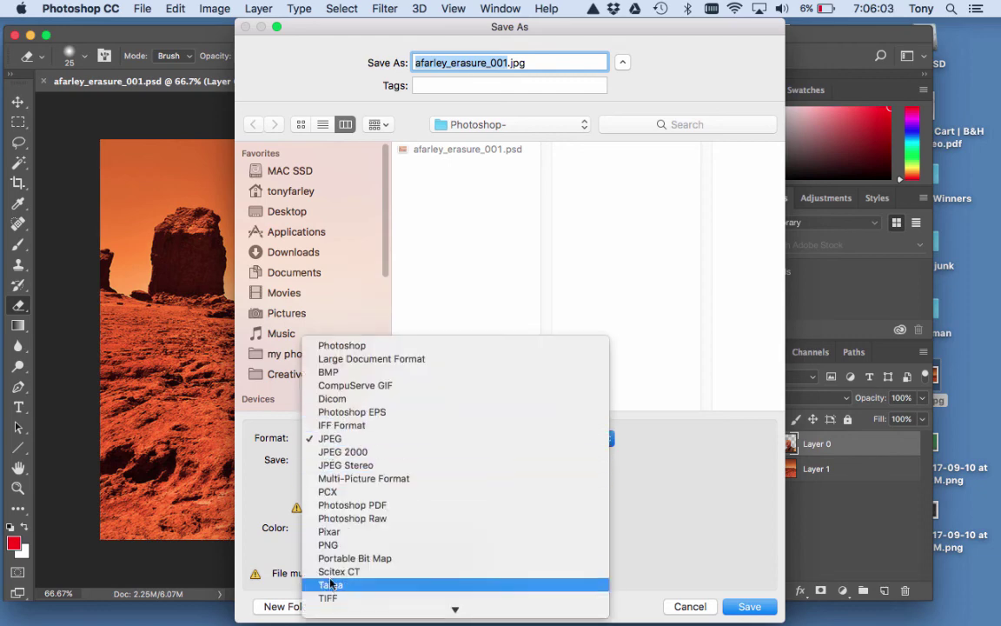
{"action": "left_click", "coordinate": [330, 438]}
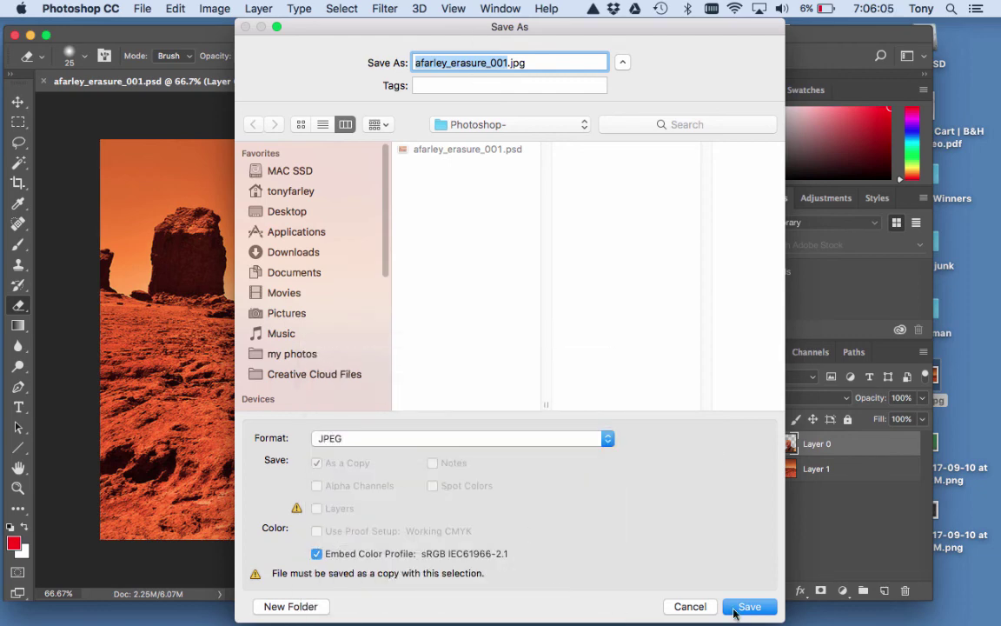
{"action": "left_click", "coordinate": [750, 607]}
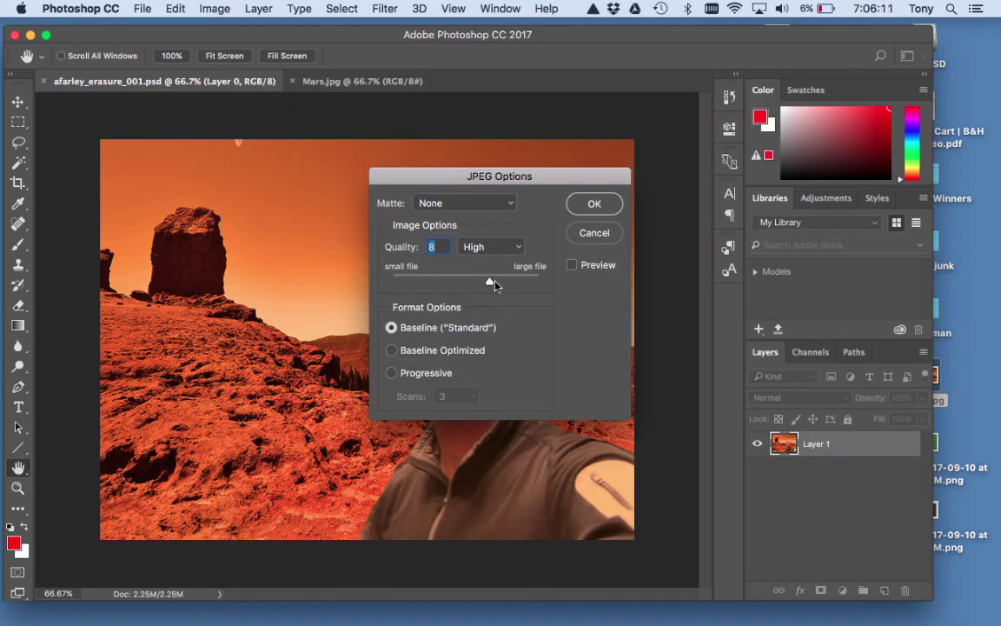
Confirm JPEG quality 8 (High) and dismiss the Low Battery notice.
{"action": "mouse_move", "coordinate": [494, 284]}
{"action": "left_mouse_down"}
{"action": "mouse_move", "coordinate": [536, 283]}
{"action": "mouse_move", "coordinate": [398, 283]}
{"action": "mouse_move", "coordinate": [536, 284]}
{"action": "mouse_move", "coordinate": [470, 284]}
{"action": "mouse_move", "coordinate": [511, 287]}
{"action": "mouse_move", "coordinate": [497, 285]}
{"action": "left_mouse_up"}
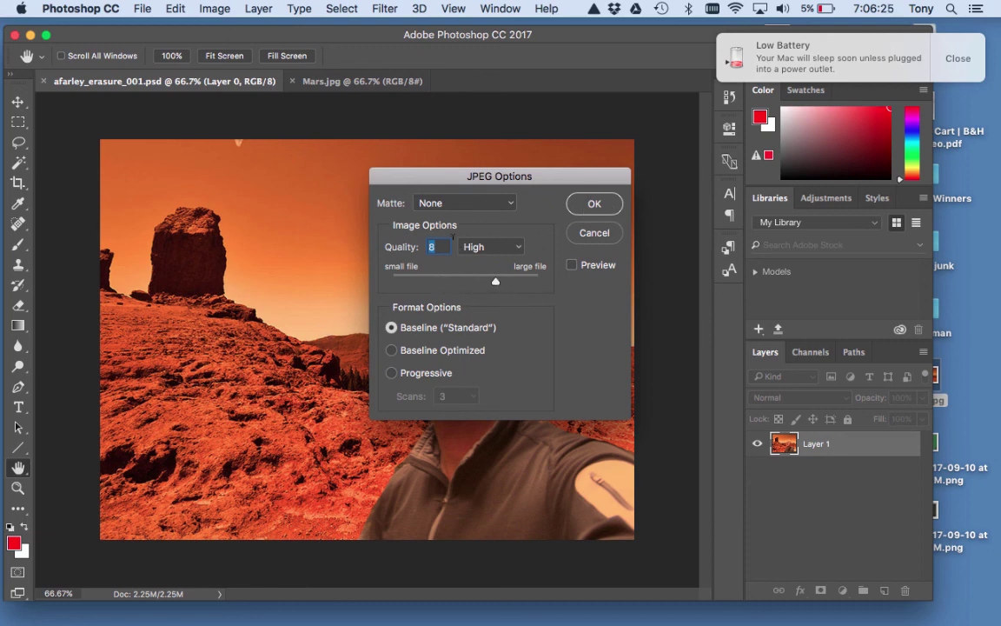
{"action": "left_click", "coordinate": [589, 204]}
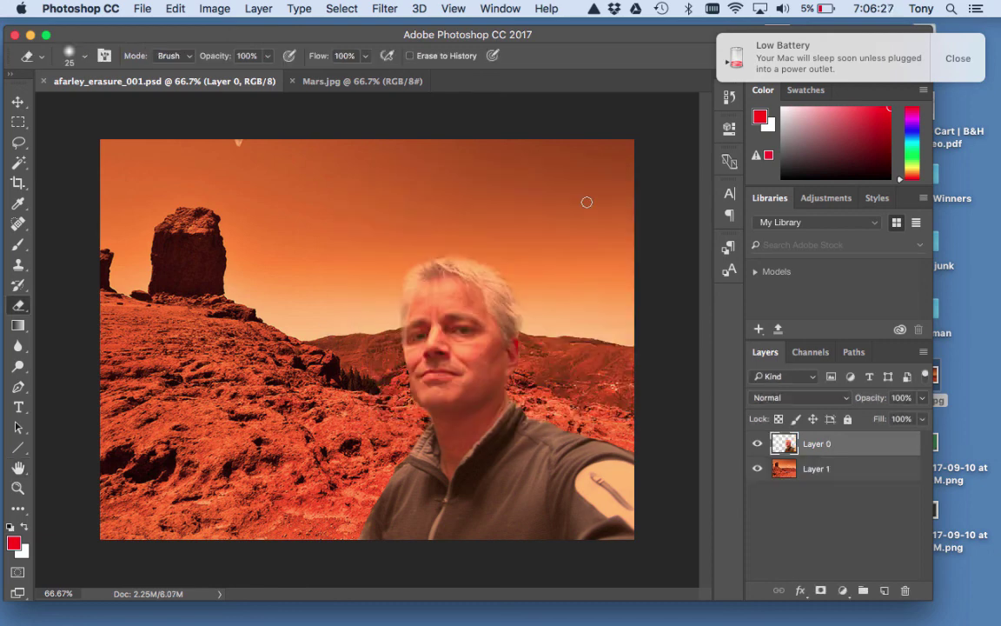
{"action": "left_click", "coordinate": [958, 58]}
{"action": "mouse_move", "coordinate": [597, 39]}
{"action": "left_mouse_down"}
{"action": "mouse_move", "coordinate": [604, 56]}
{"action": "mouse_move", "coordinate": [604, 35]}
{"action": "left_mouse_up"}
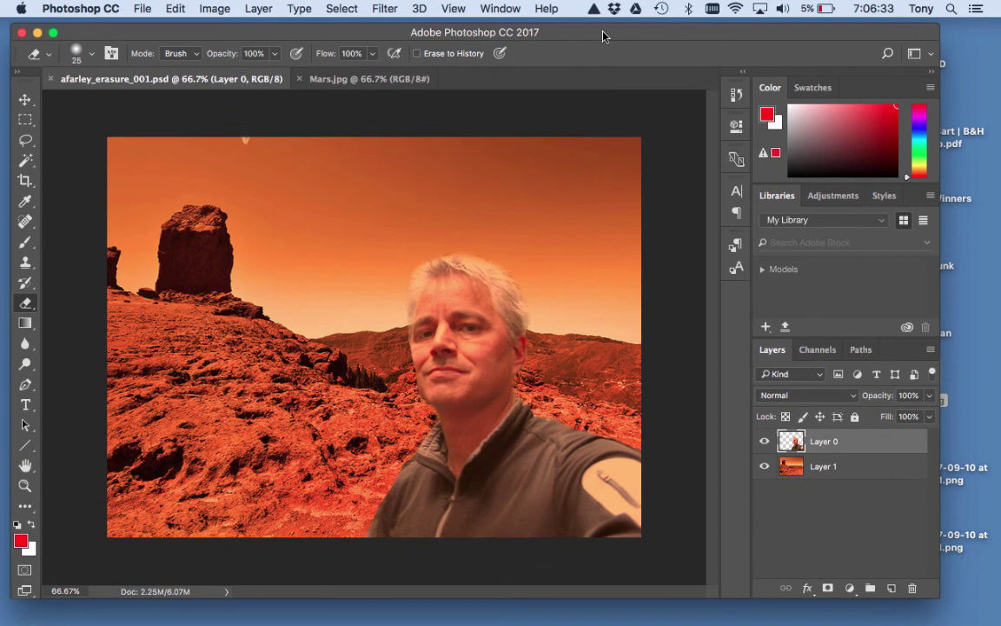